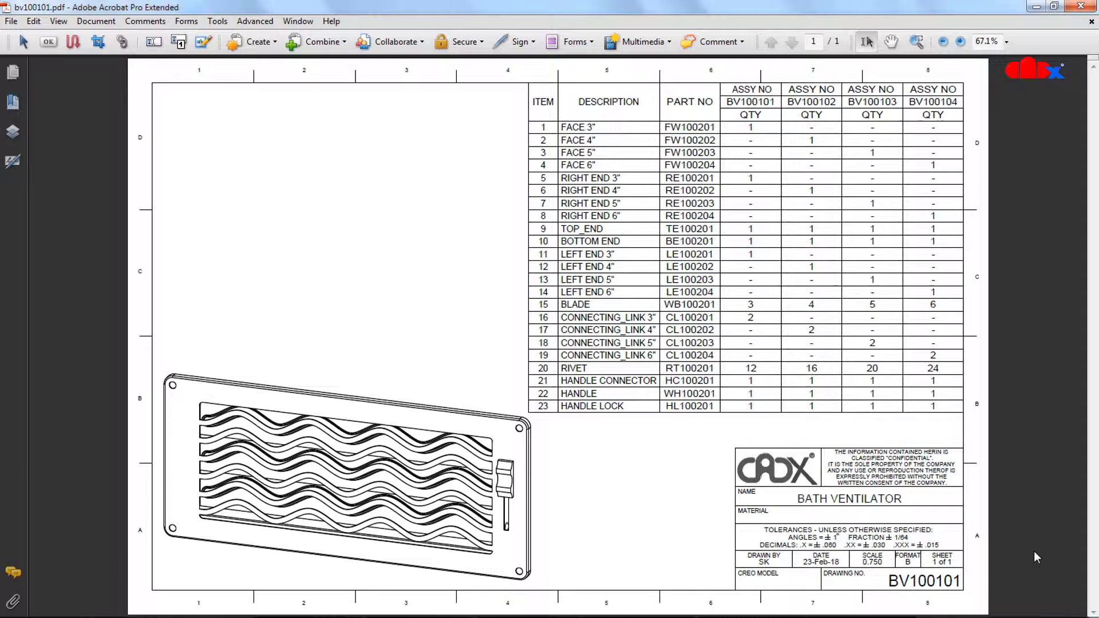
# - Highlight the BATH VENTILATOR title and the BV100101–BV100104 assembly numbers in the PDF BOM, then deselect
pyautogui.tripleClick(866, 500)
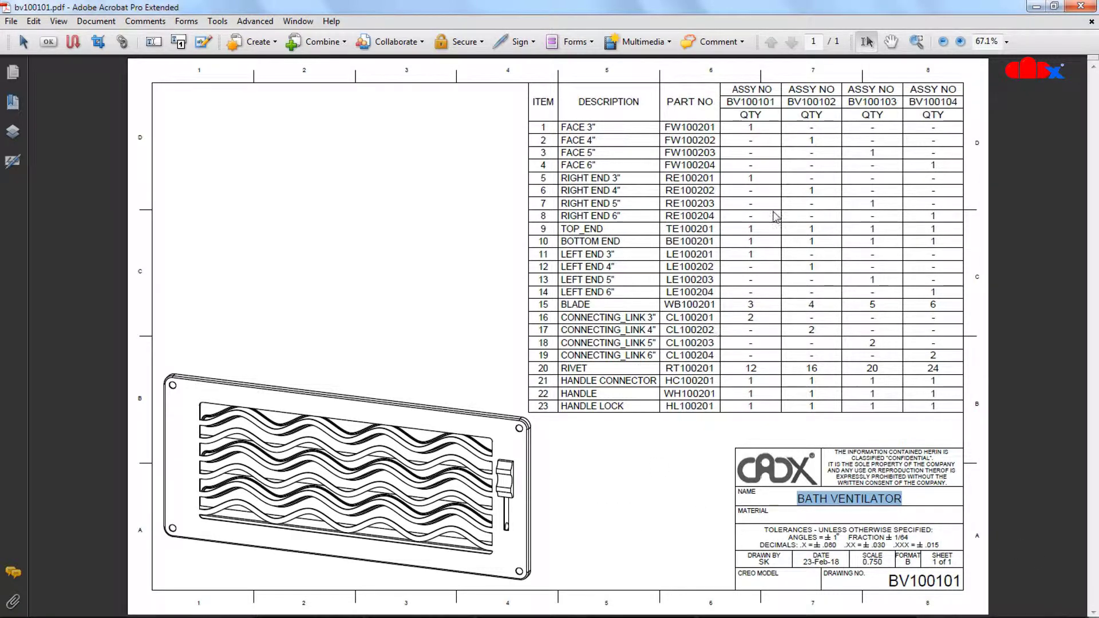
pyautogui.moveTo(731, 103); pyautogui.dragTo(945, 103)
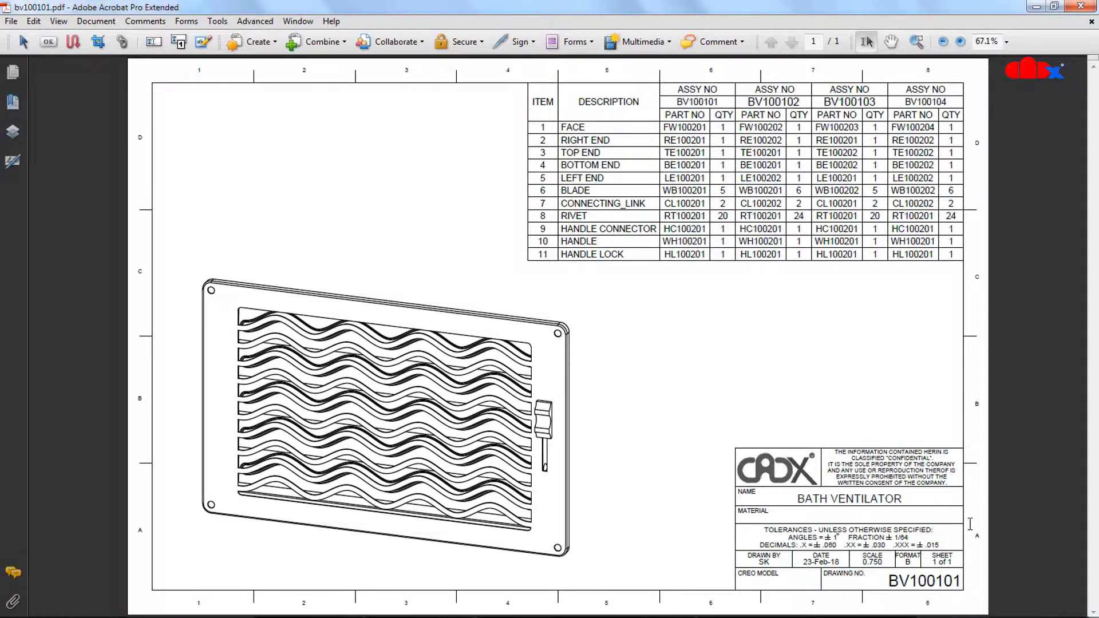
pyautogui.moveTo(798, 499); pyautogui.dragTo(869, 511)
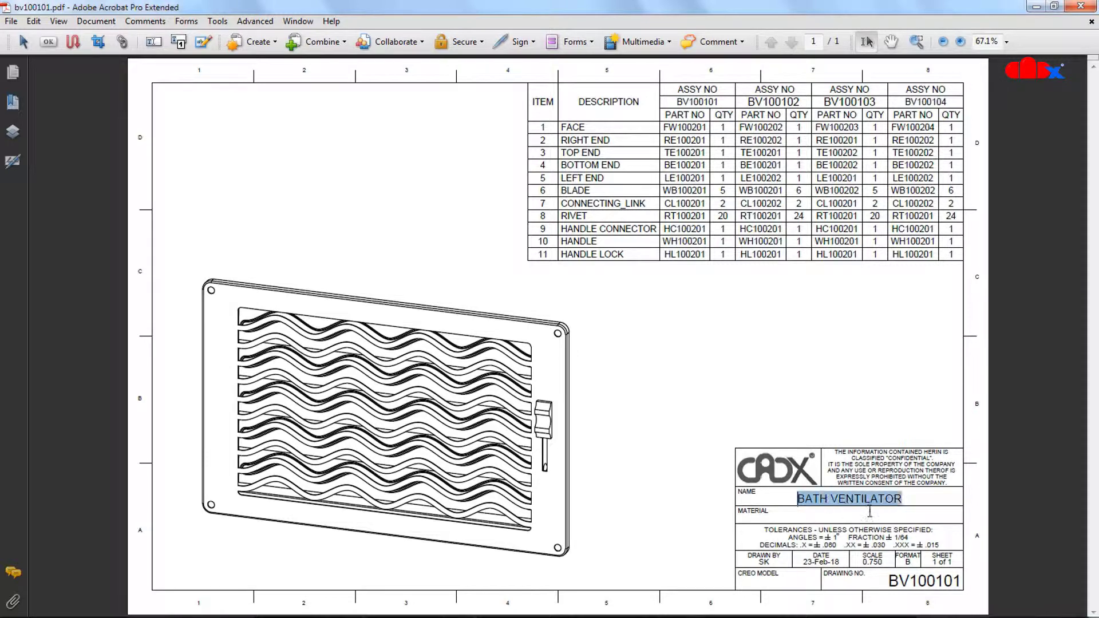
pyautogui.click(759, 369)
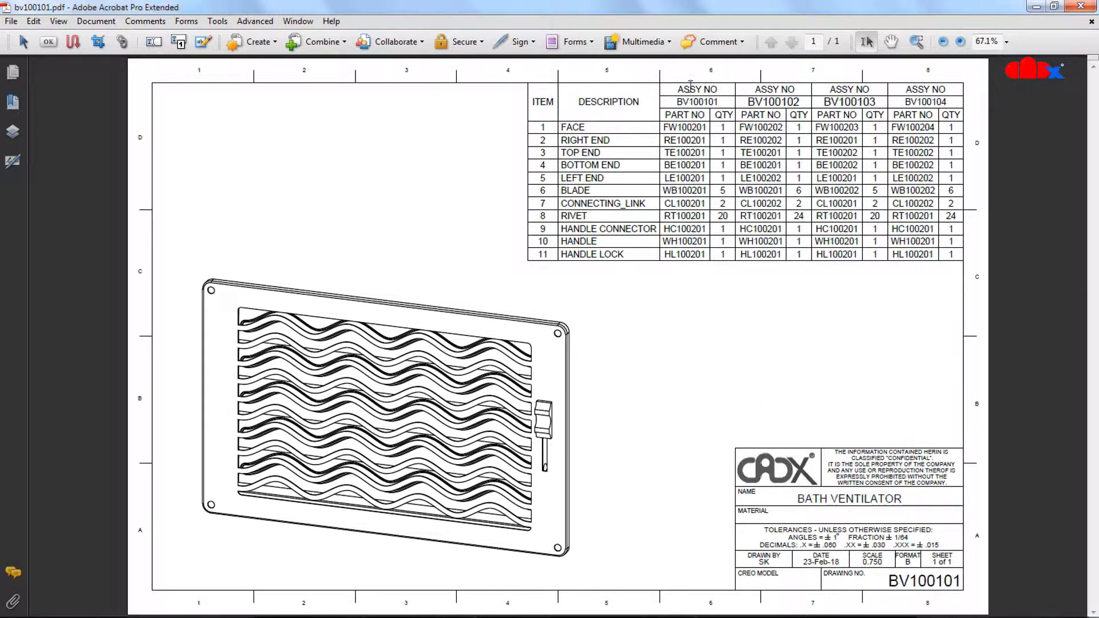
pyautogui.moveTo(676, 102); pyautogui.dragTo(948, 109)
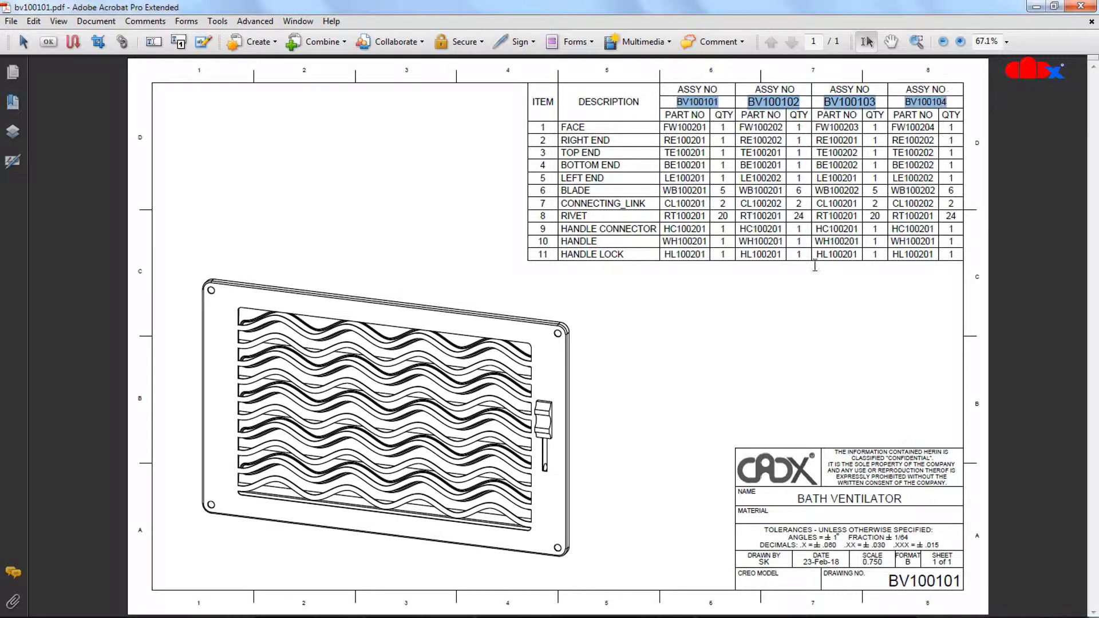
pyautogui.click(789, 327)
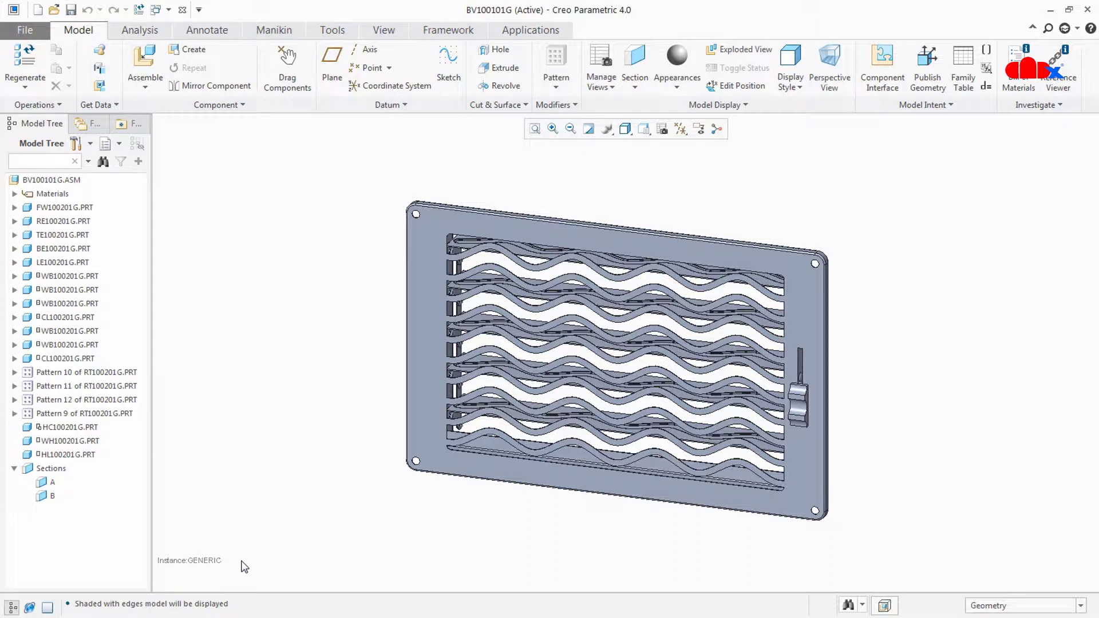
# - Drag the grille's slider handle to tilt the louvers, then close Drag Components
pyautogui.click(287, 87)
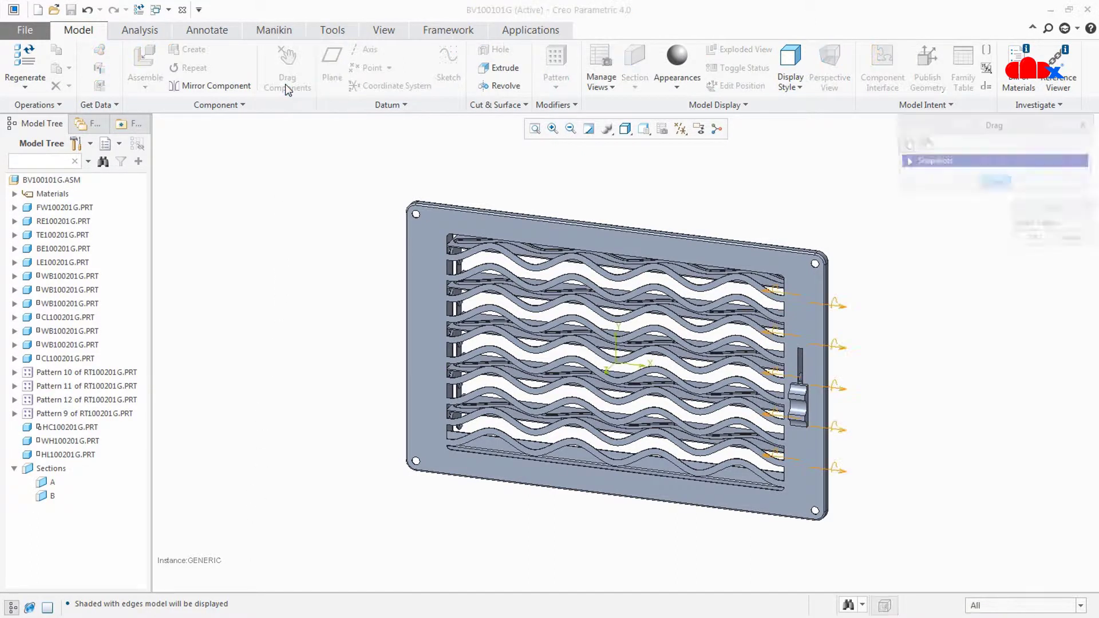
pyautogui.click(804, 409)
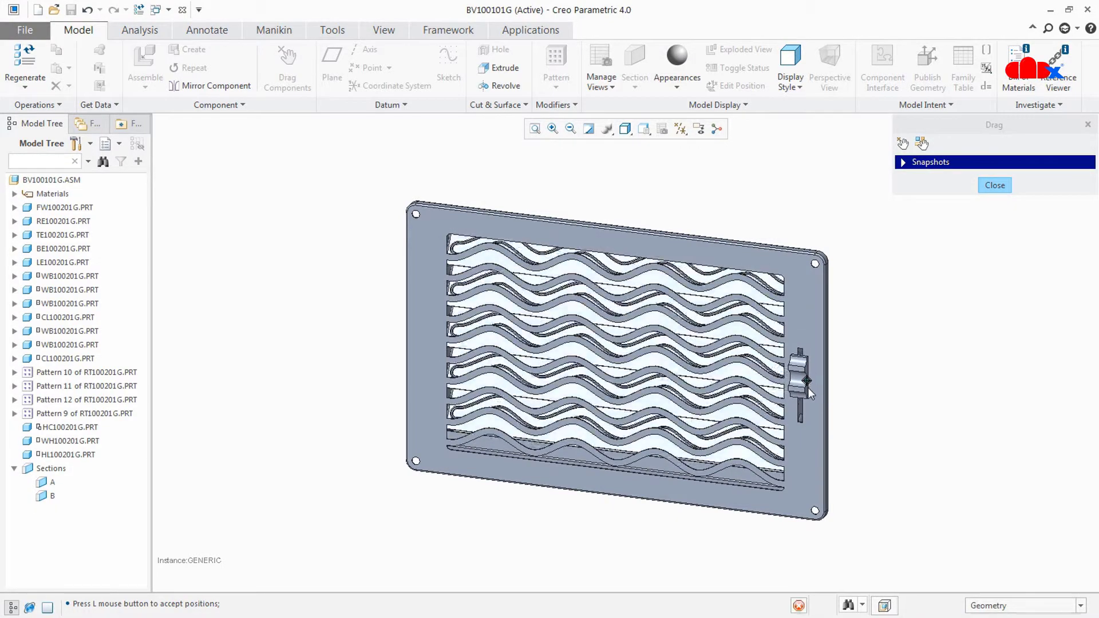
pyautogui.click(808, 421)
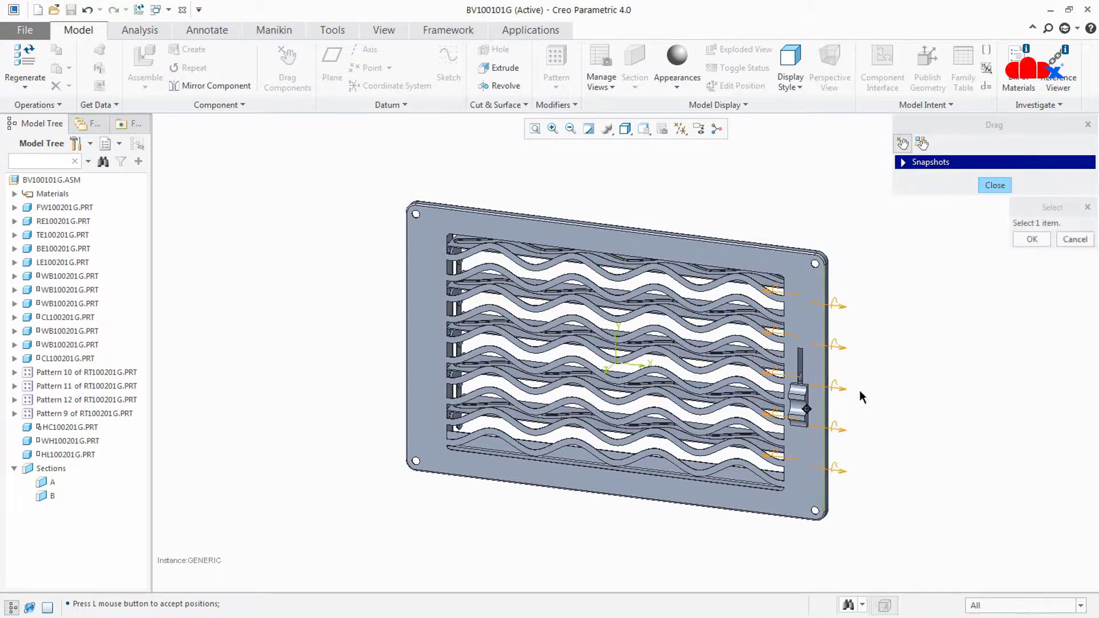
pyautogui.click(996, 185)
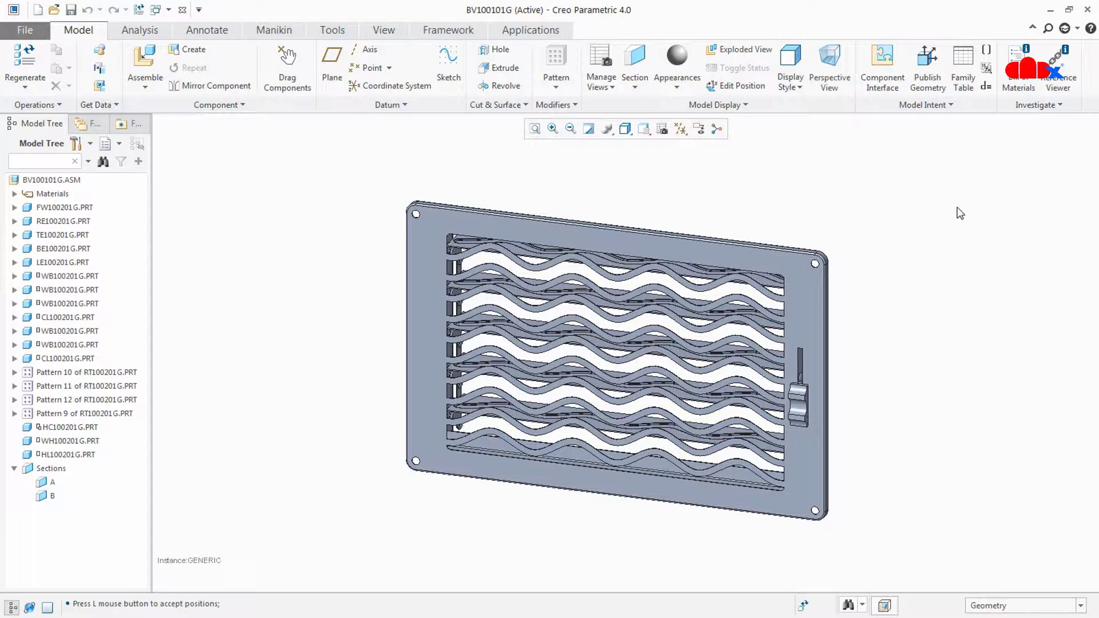
pyautogui.click(965, 80)
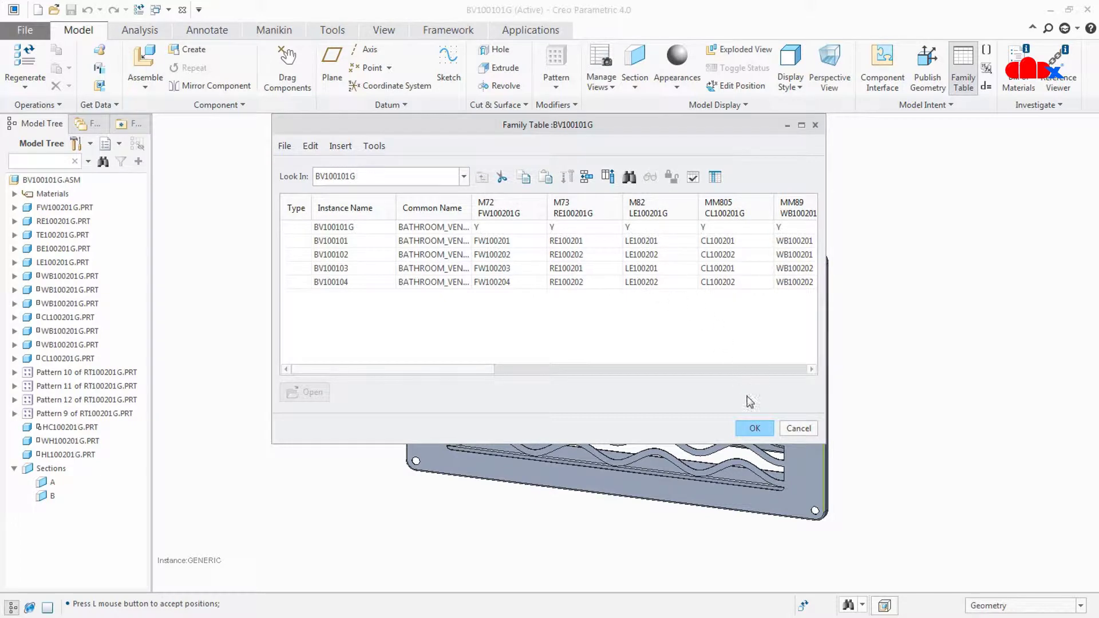
pyautogui.click(755, 430)
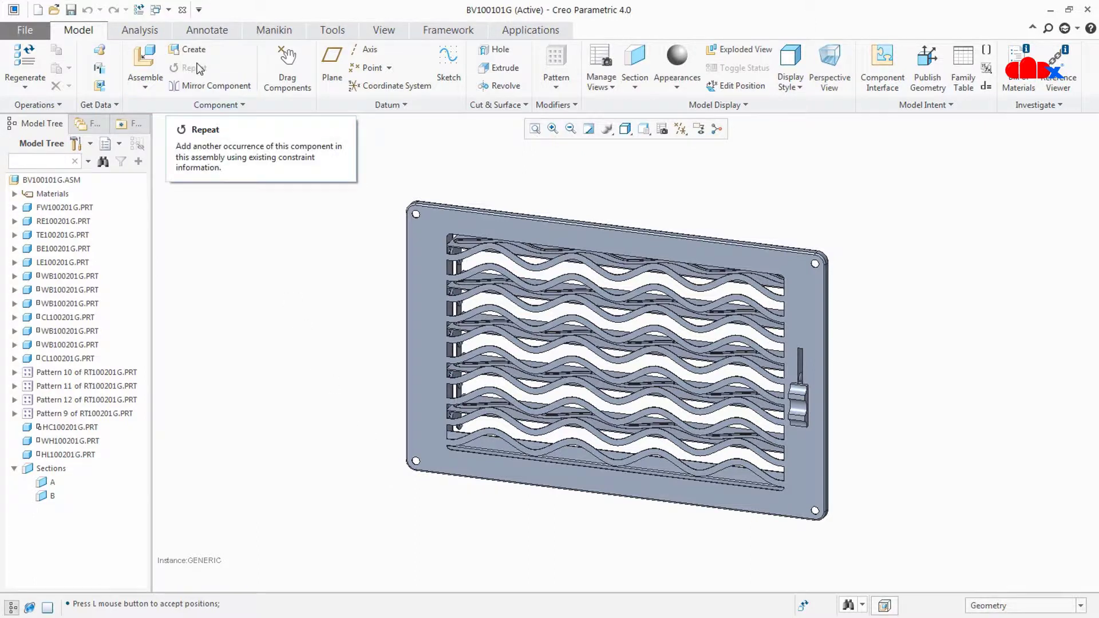
# - Switch to the BV100101.DRW drawing window and zoom to the two BOM tables
pyautogui.click(155, 10)
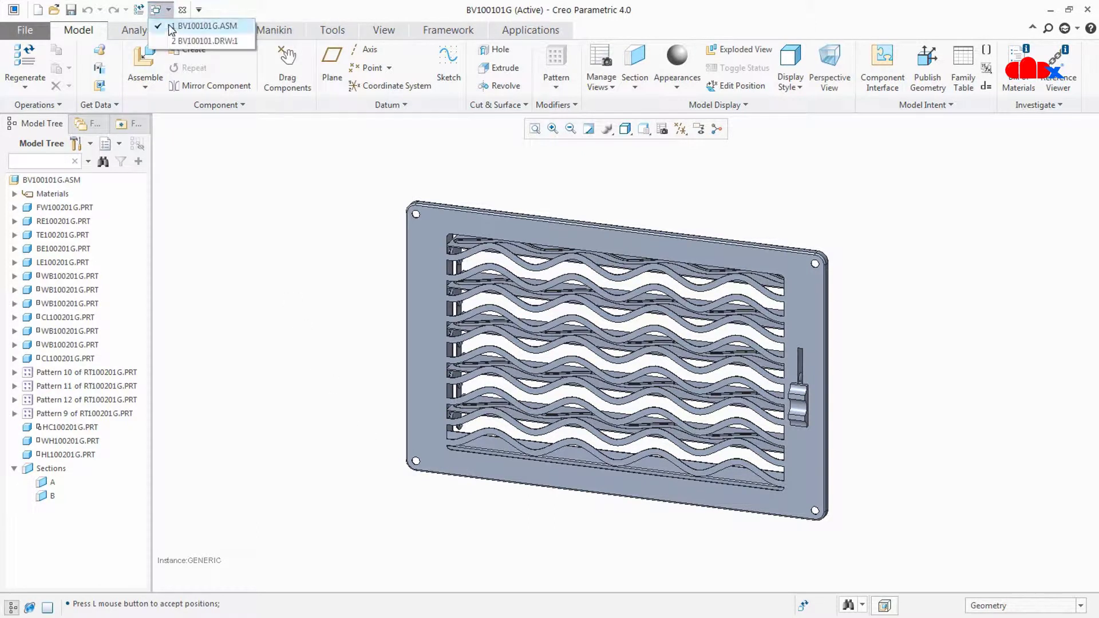
pyautogui.click(175, 41)
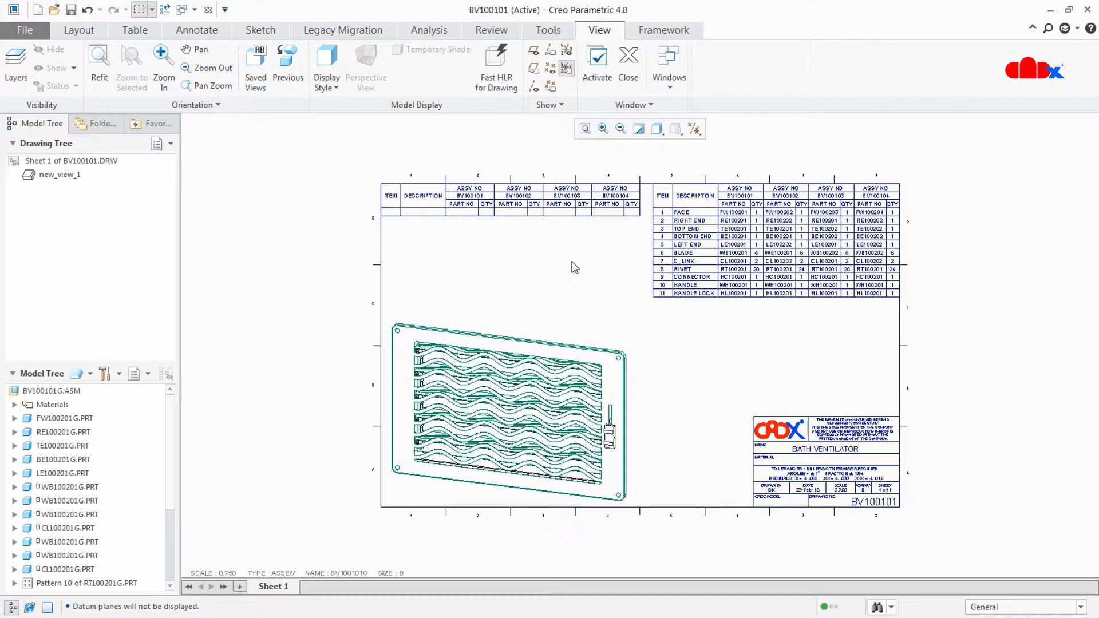
pyautogui.scroll(2, 572, 265)
pyautogui.moveTo(575, 262)
pyautogui.mouseDown(button='middle')
pyautogui.moveTo(530, 315)
pyautogui.moveTo(481, 335)
pyautogui.mouseUp(button='middle')
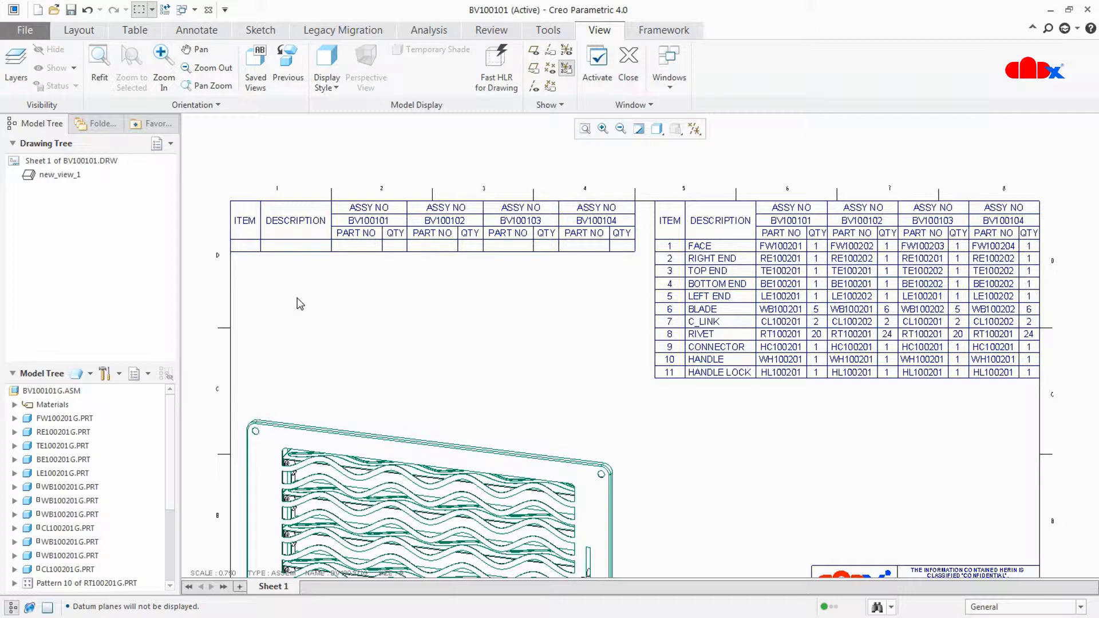
# - Add simple repeat regions from the ITEM cell to each BV100101–BV100104 PART NO cell, then switch symbols
pyautogui.click(137, 31)
pyautogui.click(353, 80)
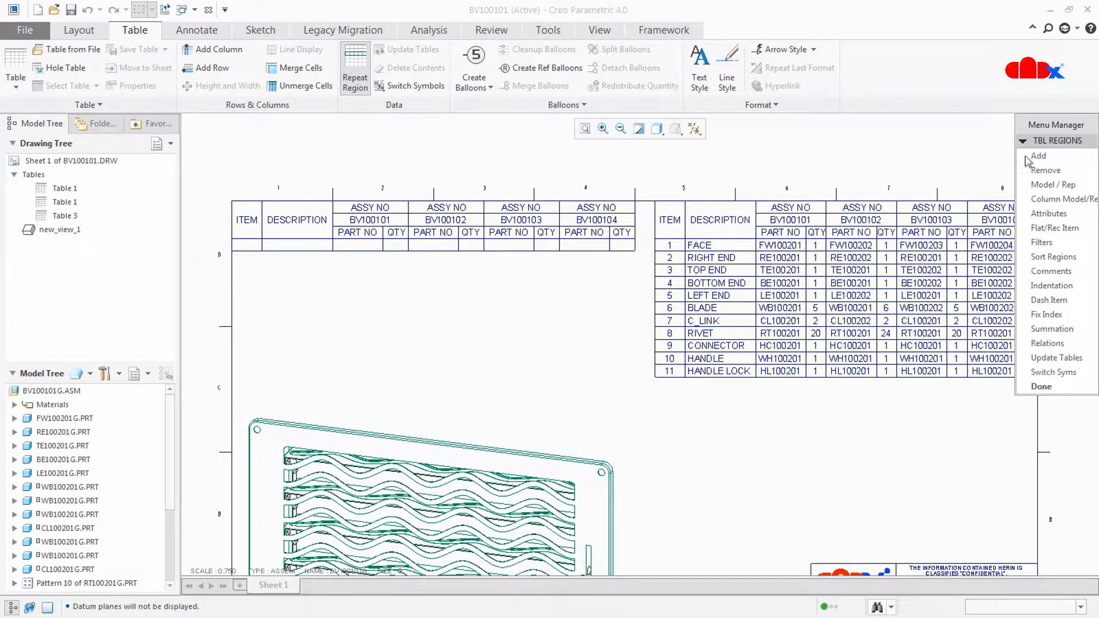
pyautogui.click(1028, 160)
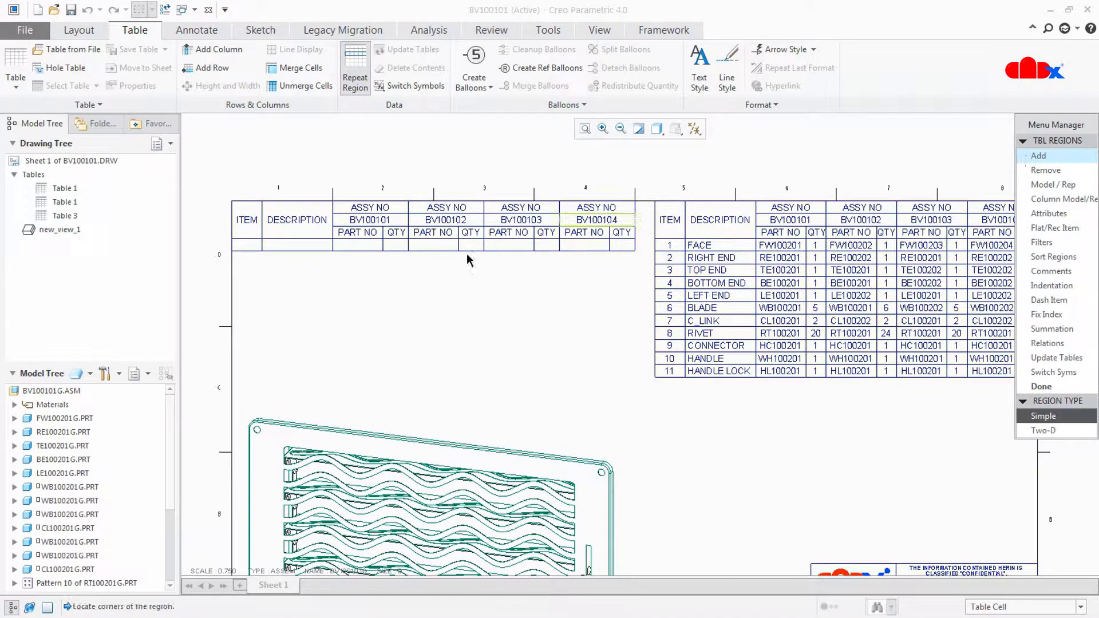
pyautogui.click(245, 250)
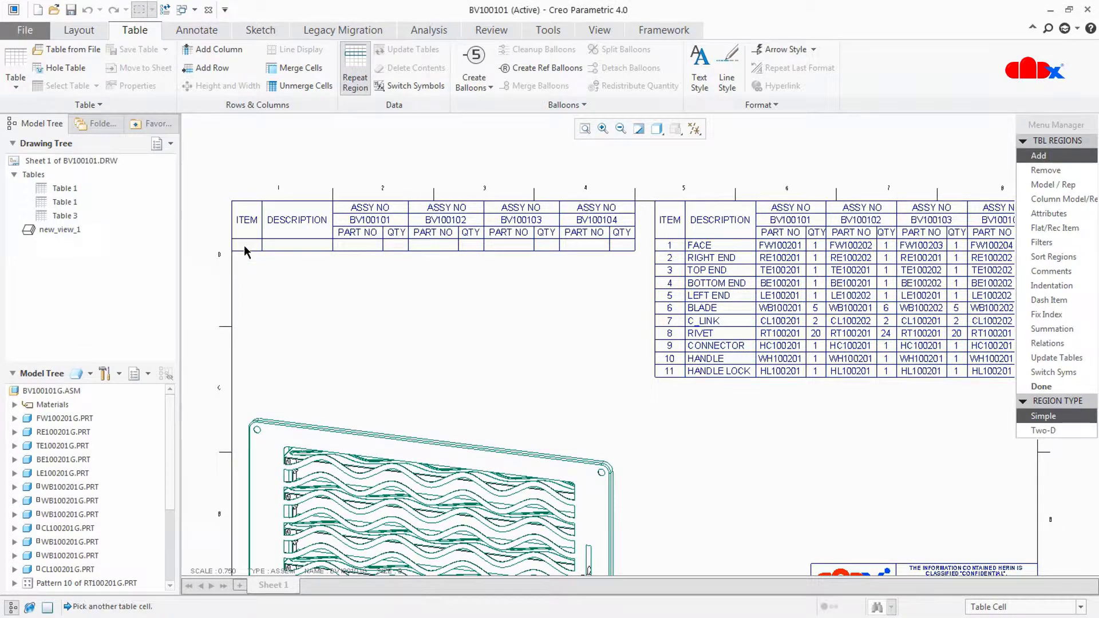
pyautogui.click(363, 246)
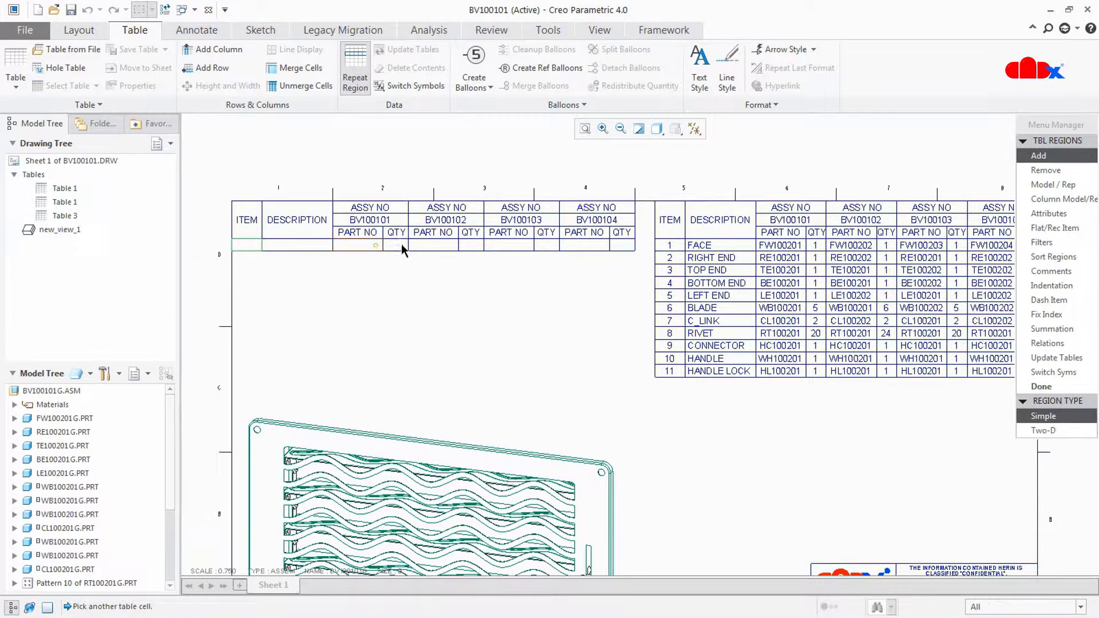
pyautogui.click(443, 247)
pyautogui.click(508, 246)
pyautogui.click(596, 248)
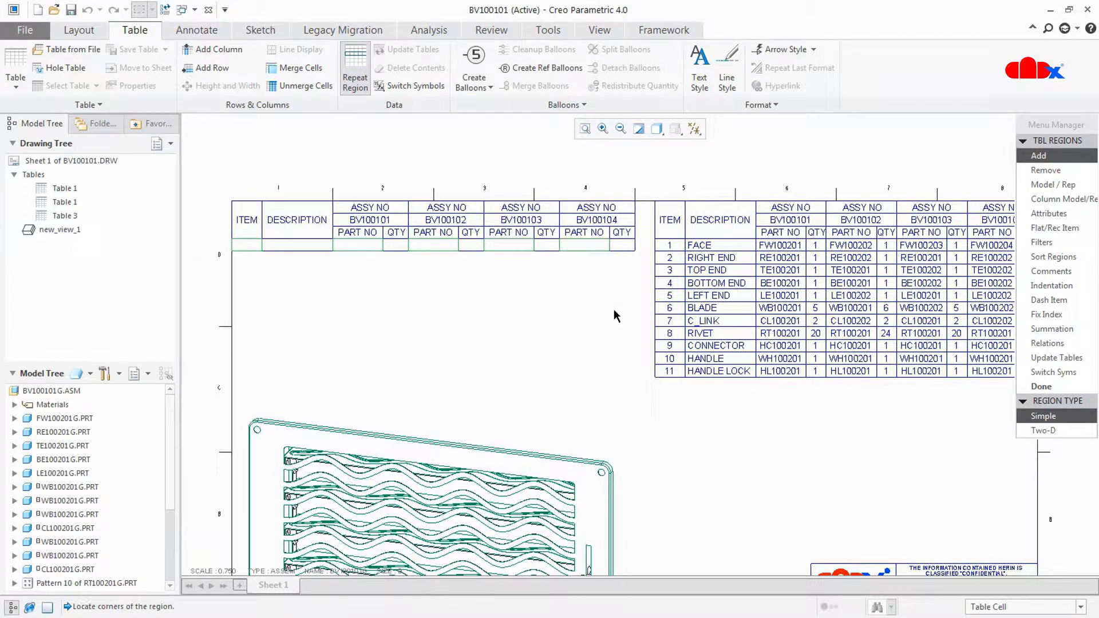
pyautogui.click(1052, 388)
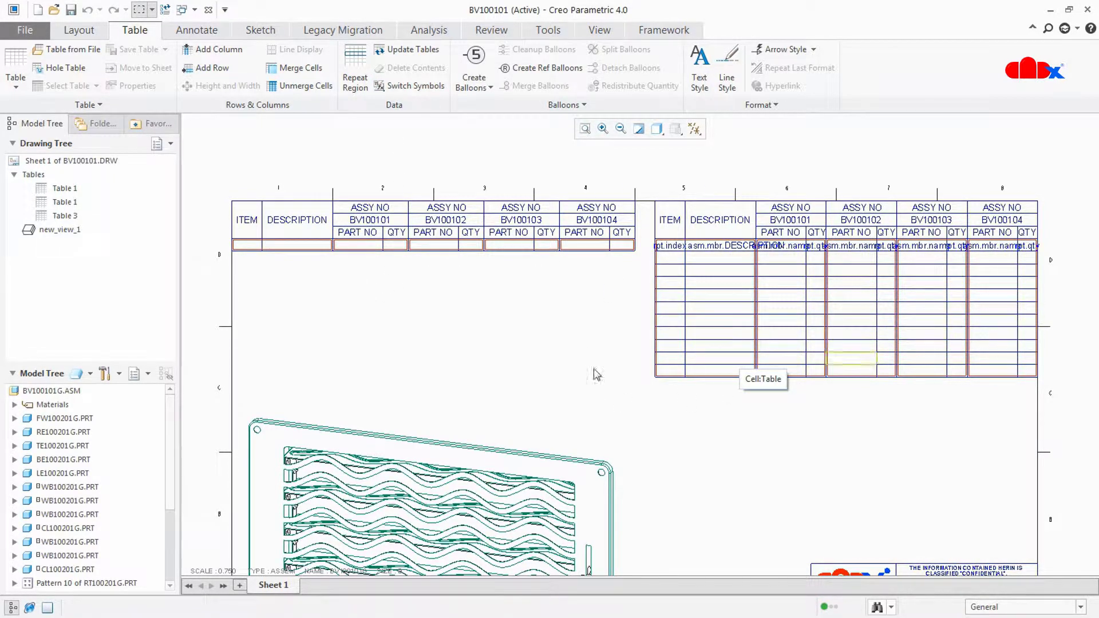
pyautogui.click(413, 86)
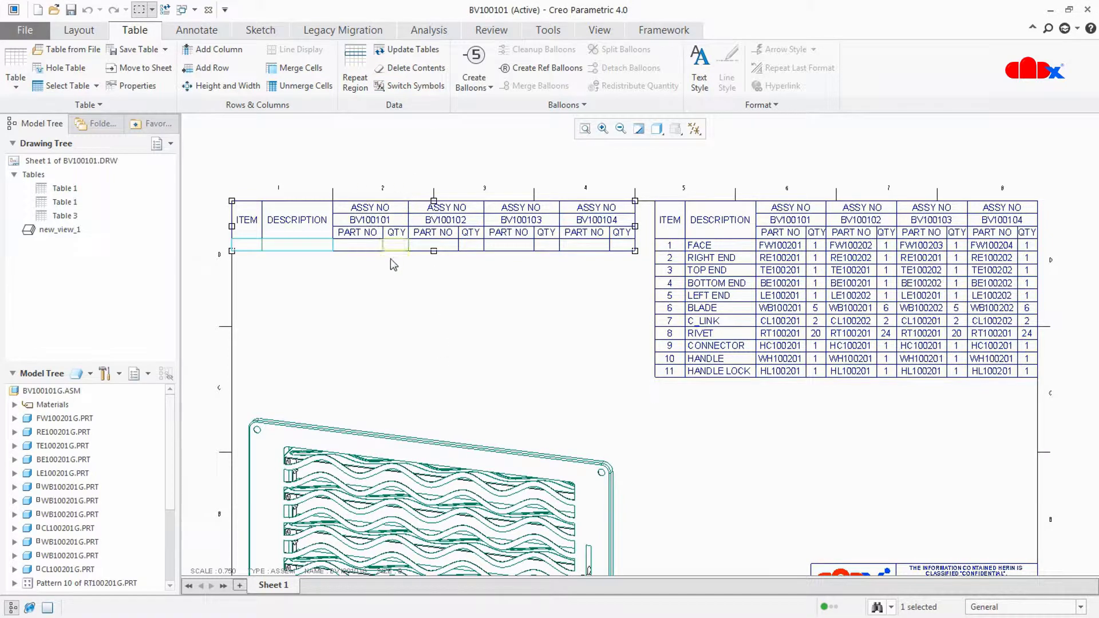
pyautogui.click(384, 305)
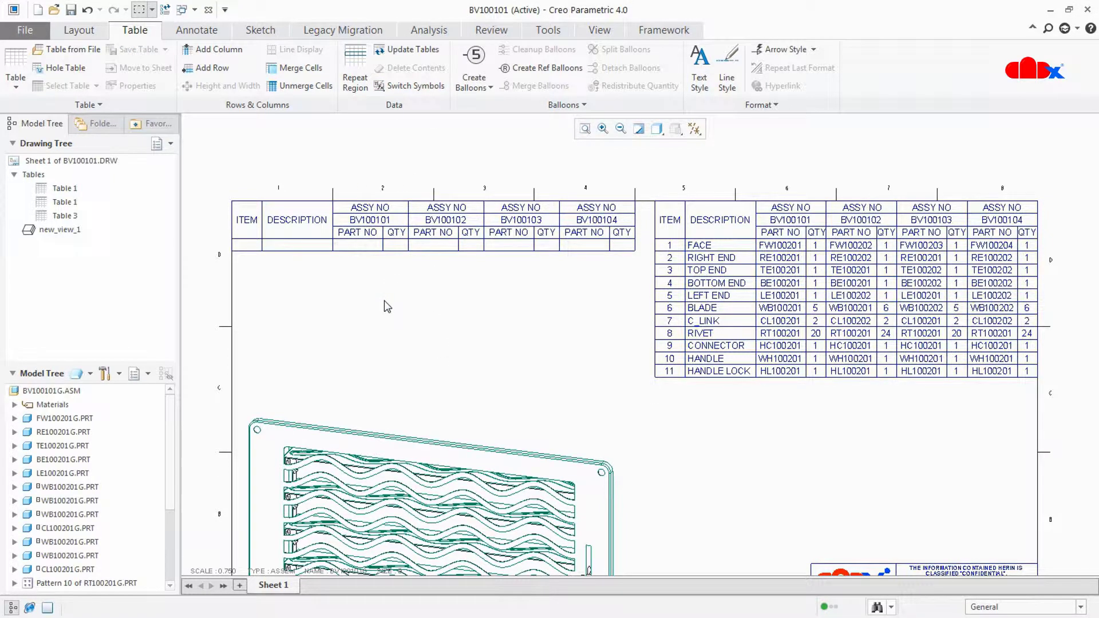
# - Set the ITEM cell to rpt.index and the DESCRIPTION cell to asm.mbr.description
pyautogui.doubleClick(248, 250)
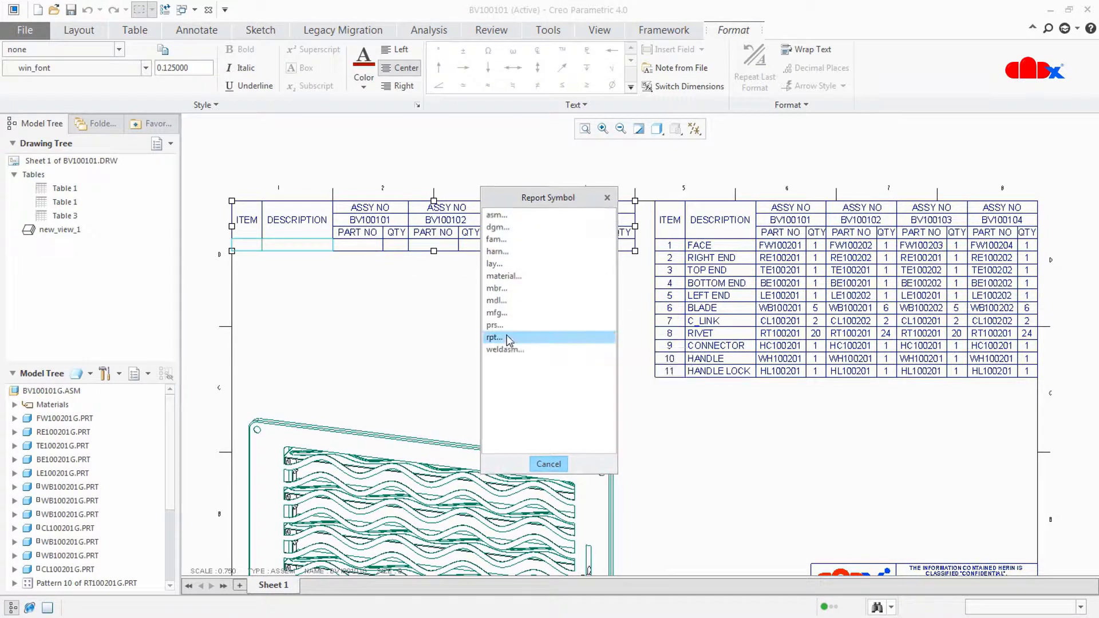
pyautogui.click(495, 338)
pyautogui.click(506, 226)
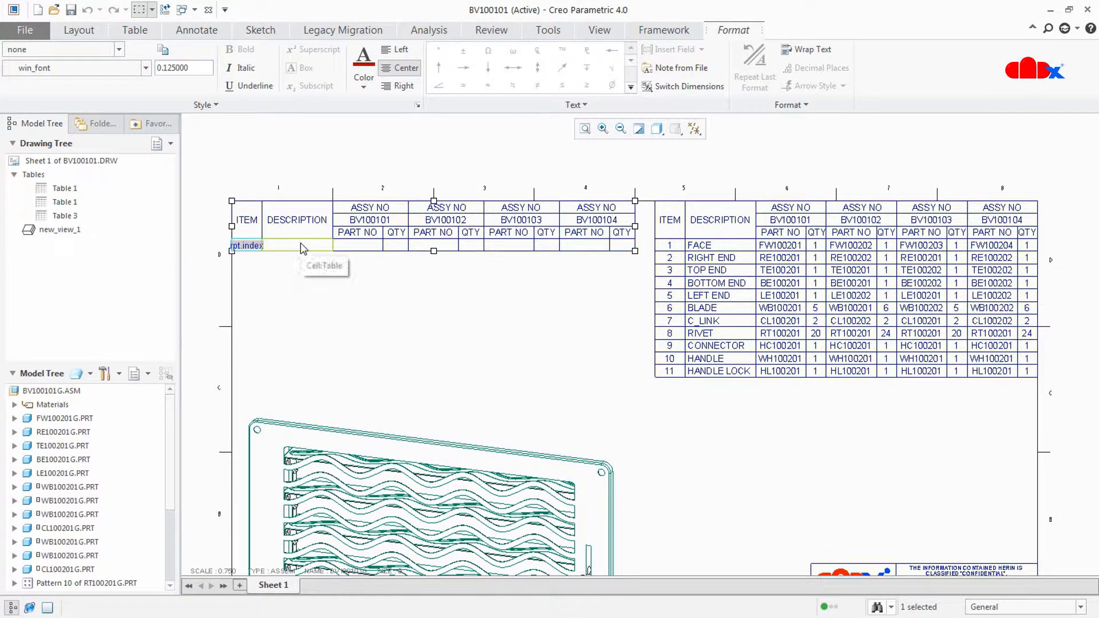
pyautogui.doubleClick(304, 249)
pyautogui.click(498, 216)
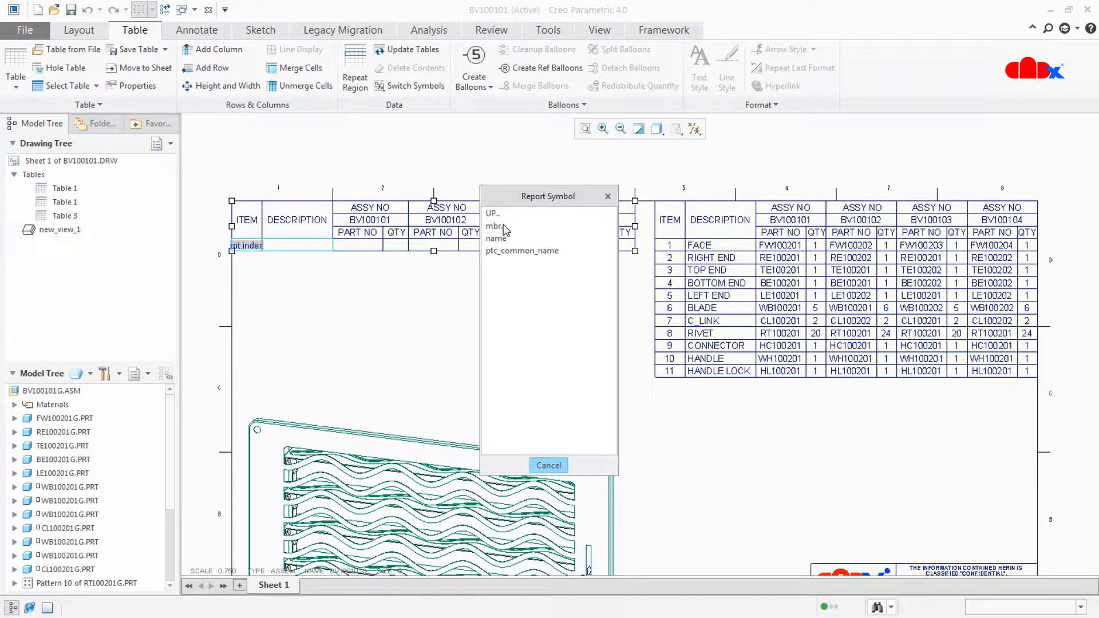
pyautogui.click(503, 230)
pyautogui.click(505, 231)
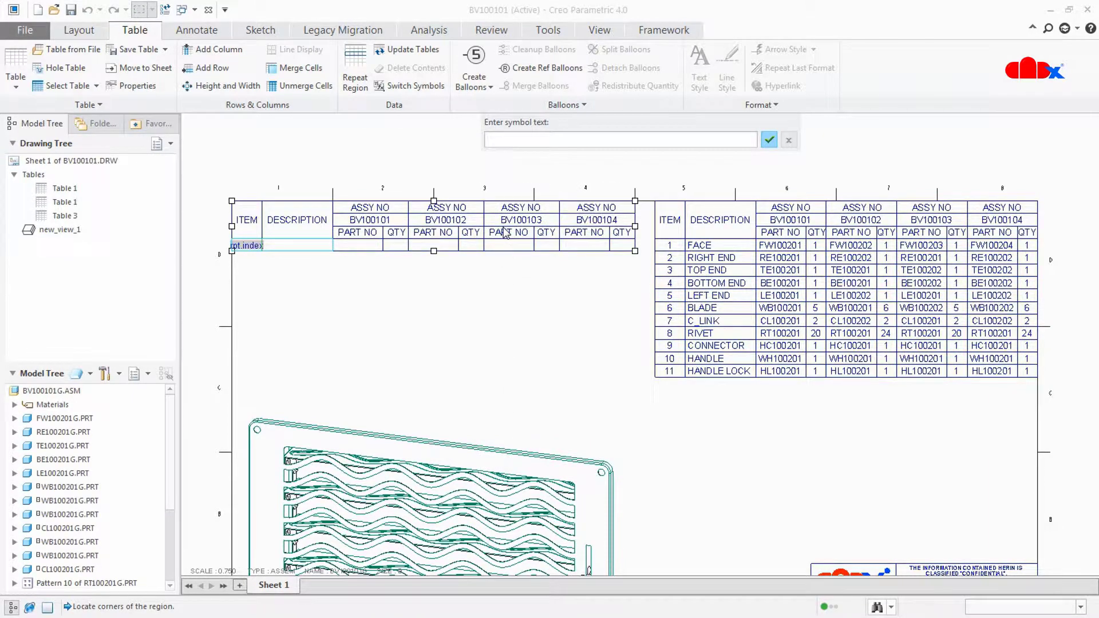
pyautogui.write('description')
pyautogui.click(768, 143)
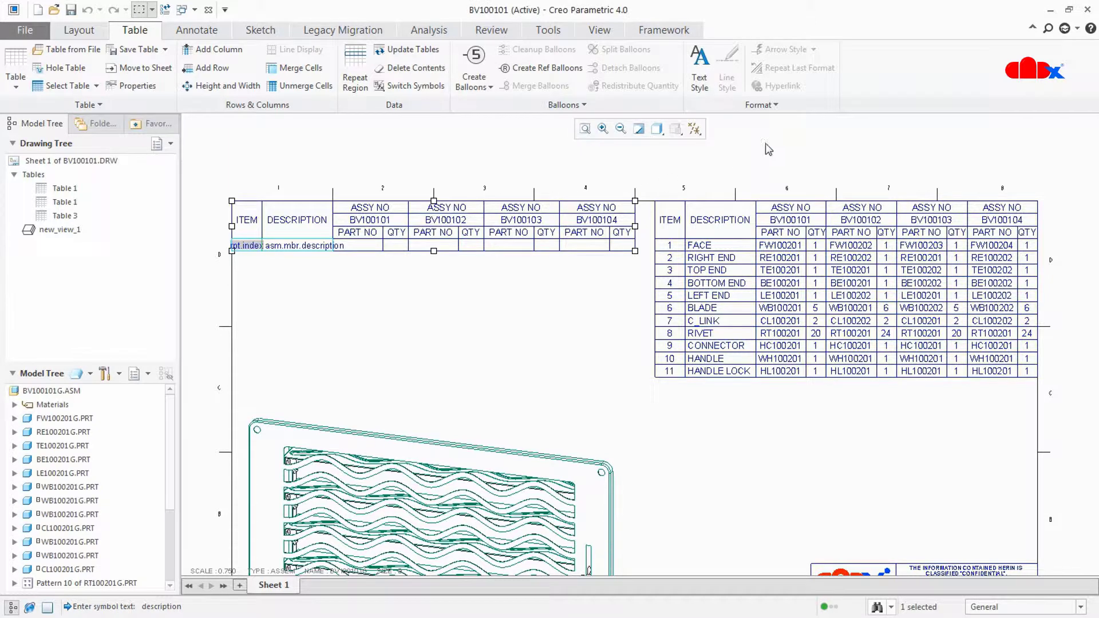
# - Fill the BV100101 PART NO and QTY cells with asm.mbr.name and rpt.qty
pyautogui.doubleClick(372, 248)
pyautogui.click(493, 213)
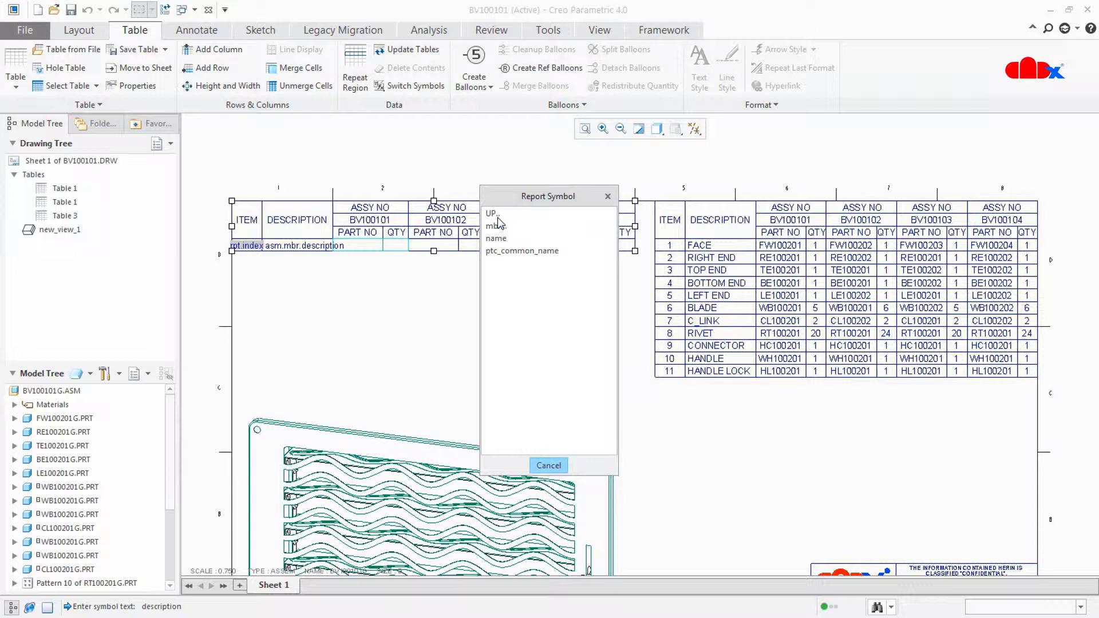
pyautogui.click(496, 225)
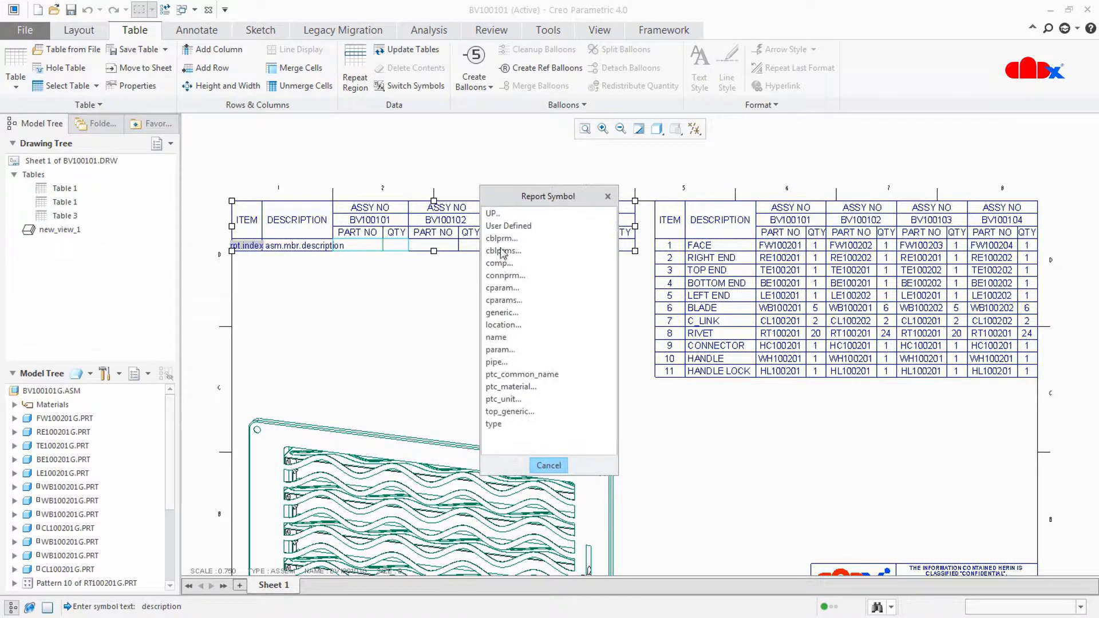
pyautogui.click(501, 339)
pyautogui.doubleClick(400, 246)
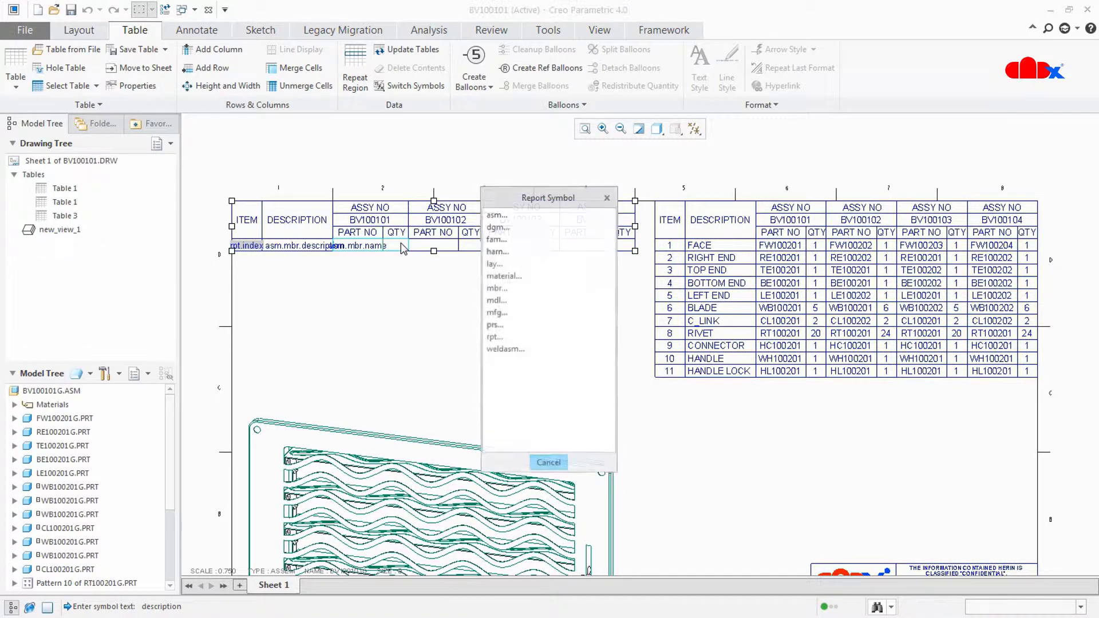
pyautogui.click(494, 338)
pyautogui.click(497, 250)
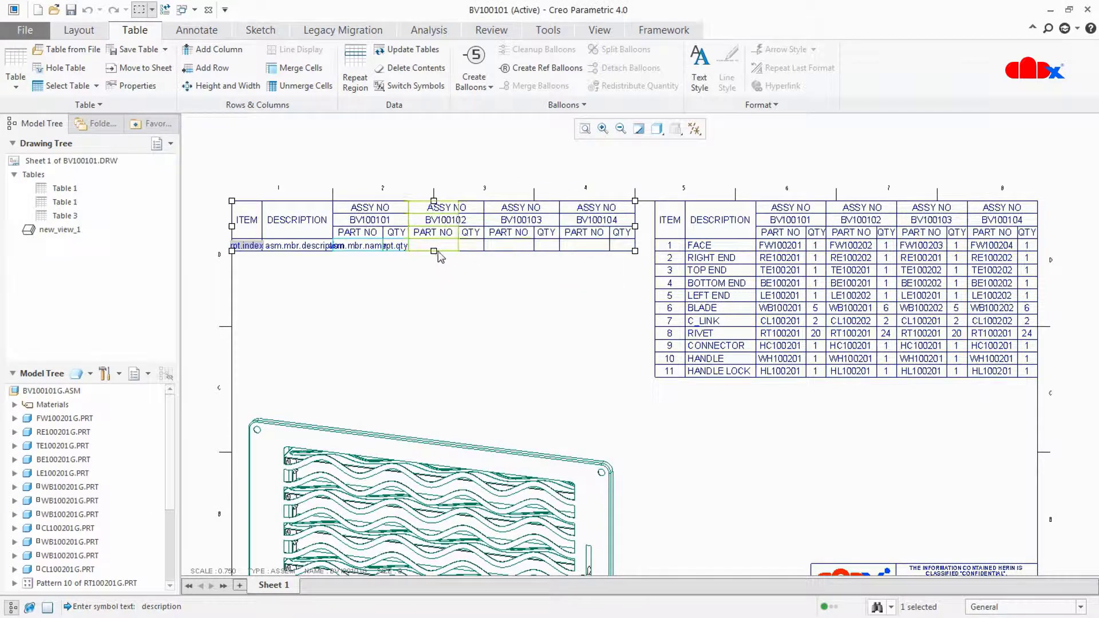
# - Fill the BV100102 PART NO and QTY cells with asm.mbr.name and rpt.qty
pyautogui.doubleClick(431, 247)
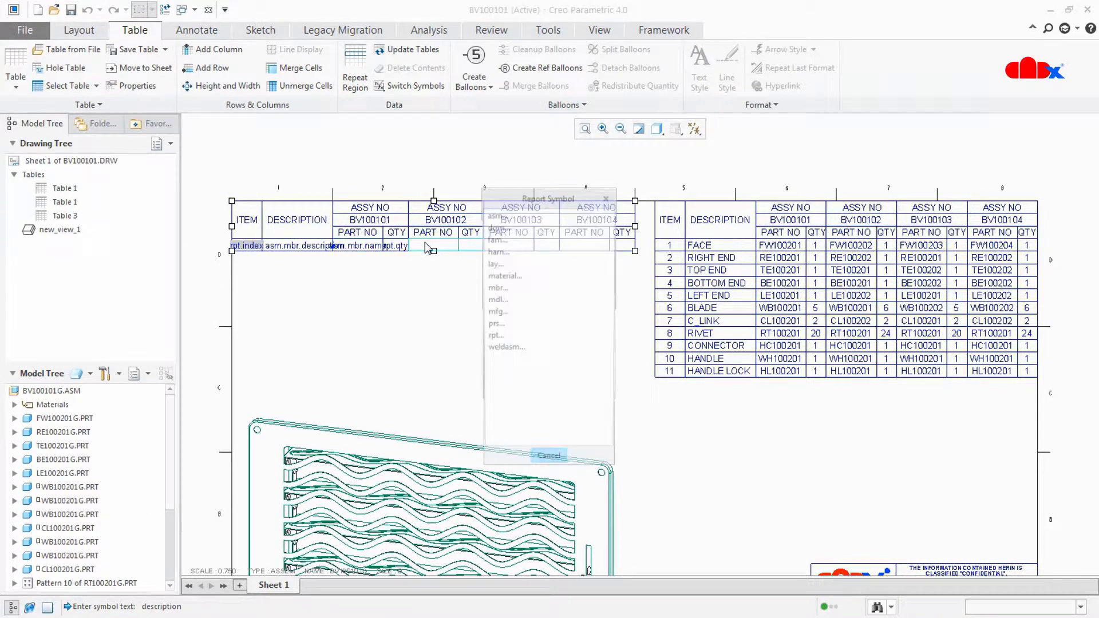
pyautogui.click(496, 216)
pyautogui.click(498, 237)
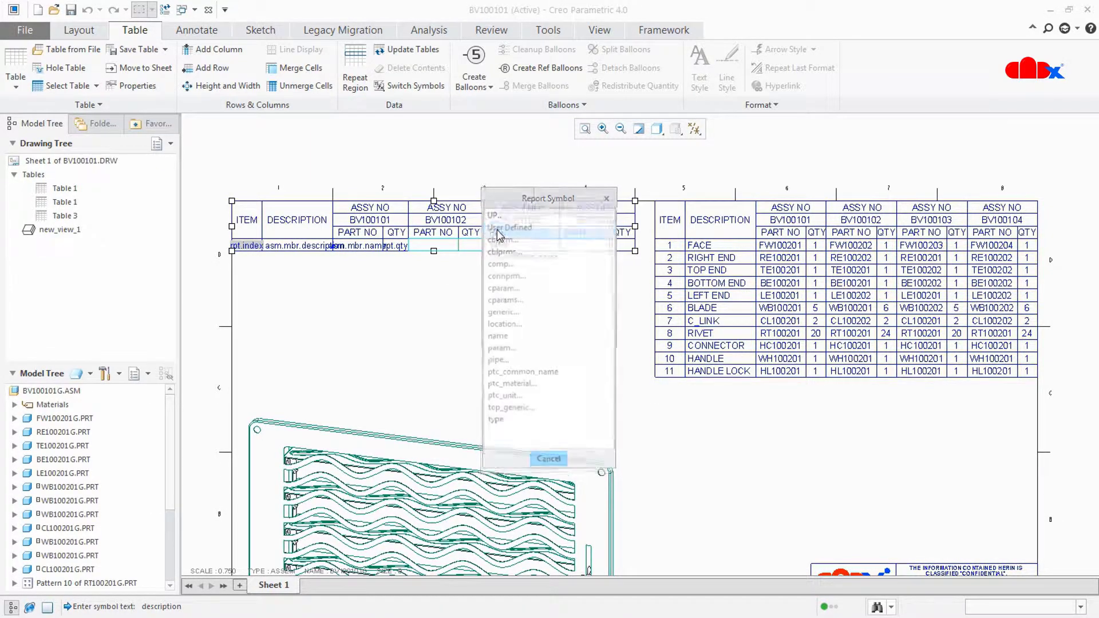
pyautogui.click(498, 336)
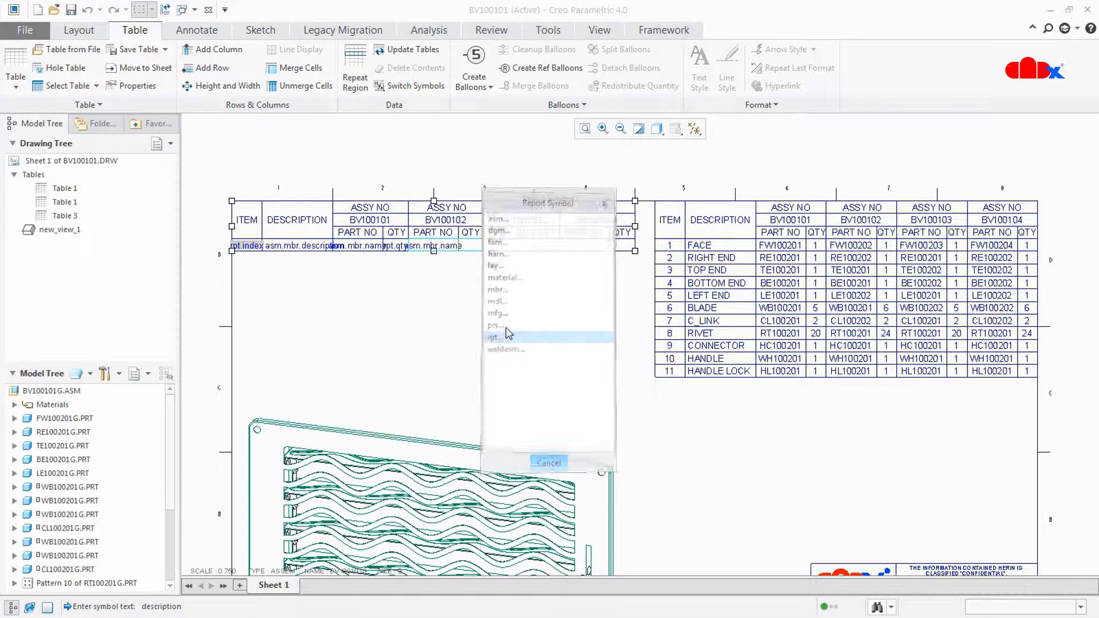
pyautogui.click(508, 337)
pyautogui.click(503, 252)
pyautogui.click(496, 215)
# - Fill the BV100103 and BV100104 PART NO and QTY cells with asm.mbr.name and rpt.qty
pyautogui.click(497, 237)
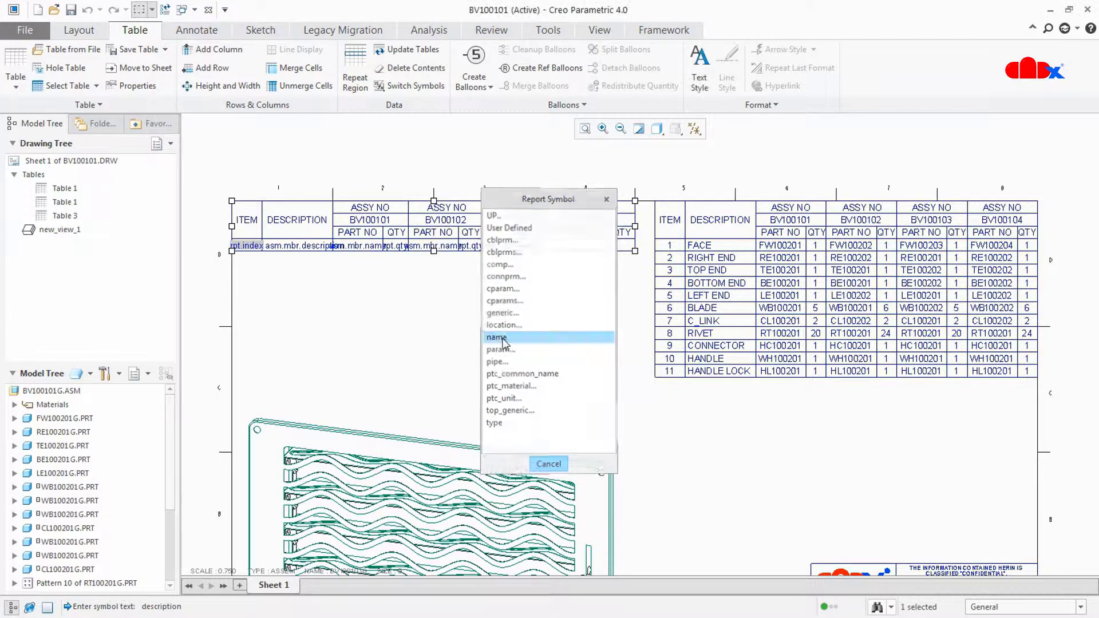
pyautogui.click(498, 338)
pyautogui.click(501, 278)
pyautogui.click(503, 252)
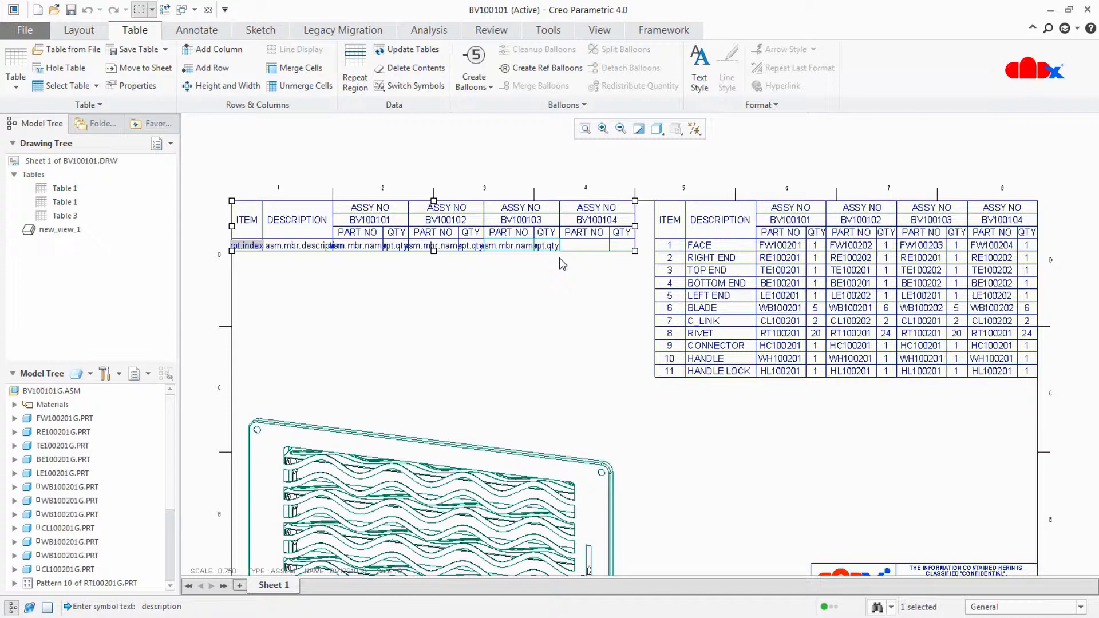
pyautogui.click(581, 246)
pyautogui.click(496, 216)
pyautogui.click(498, 237)
pyautogui.click(497, 337)
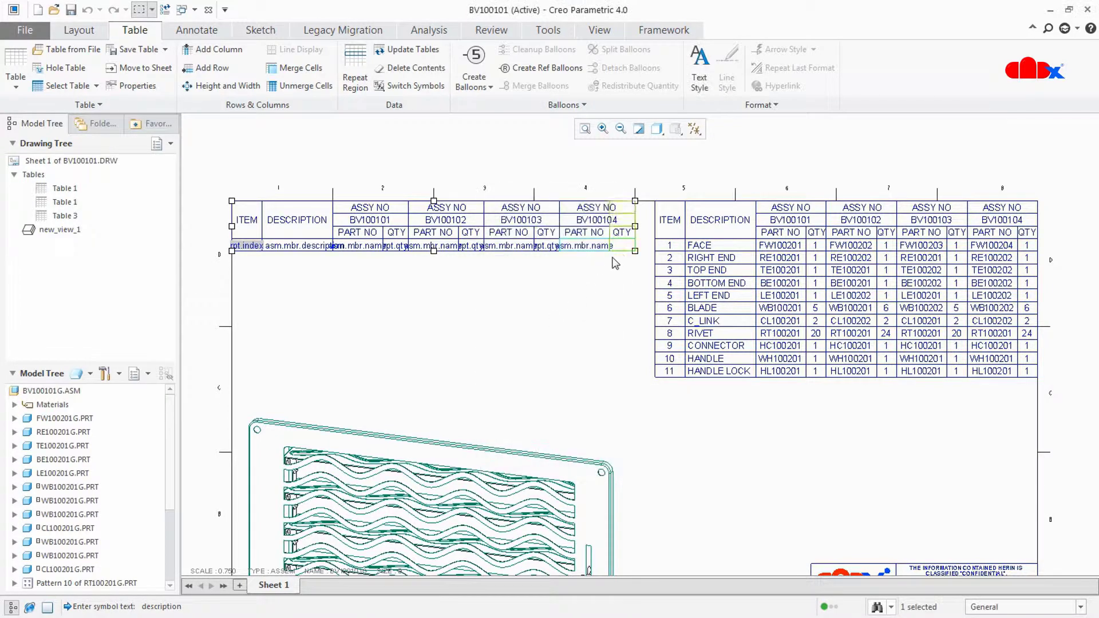
pyautogui.click(501, 278)
pyautogui.click(503, 252)
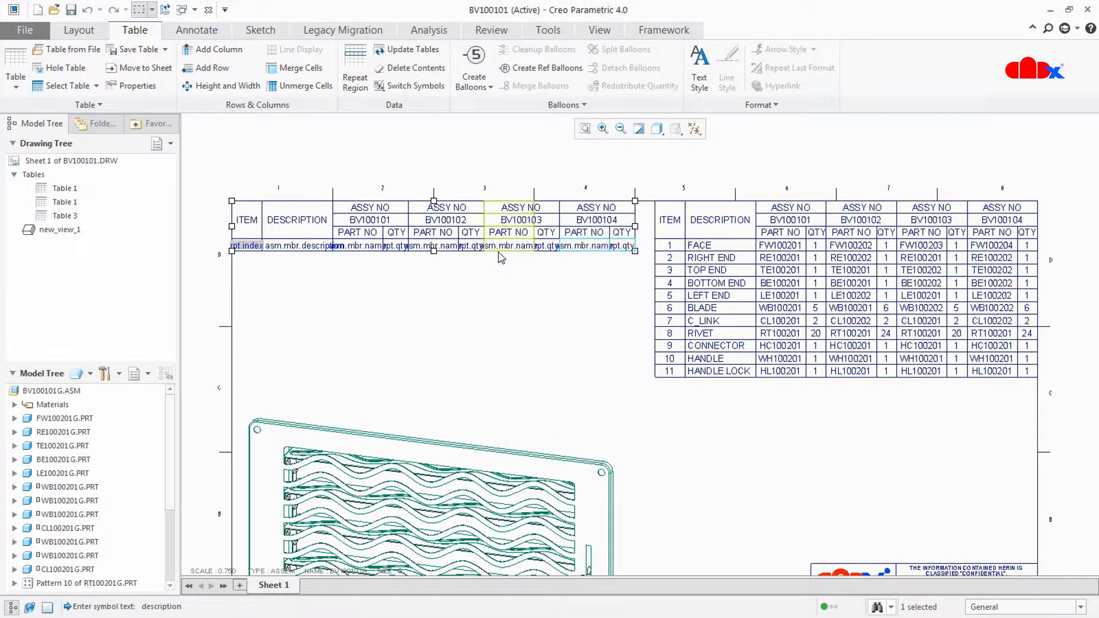
# - Update the tables so the new BOM populates with 35 part rows
pyautogui.click(572, 296)
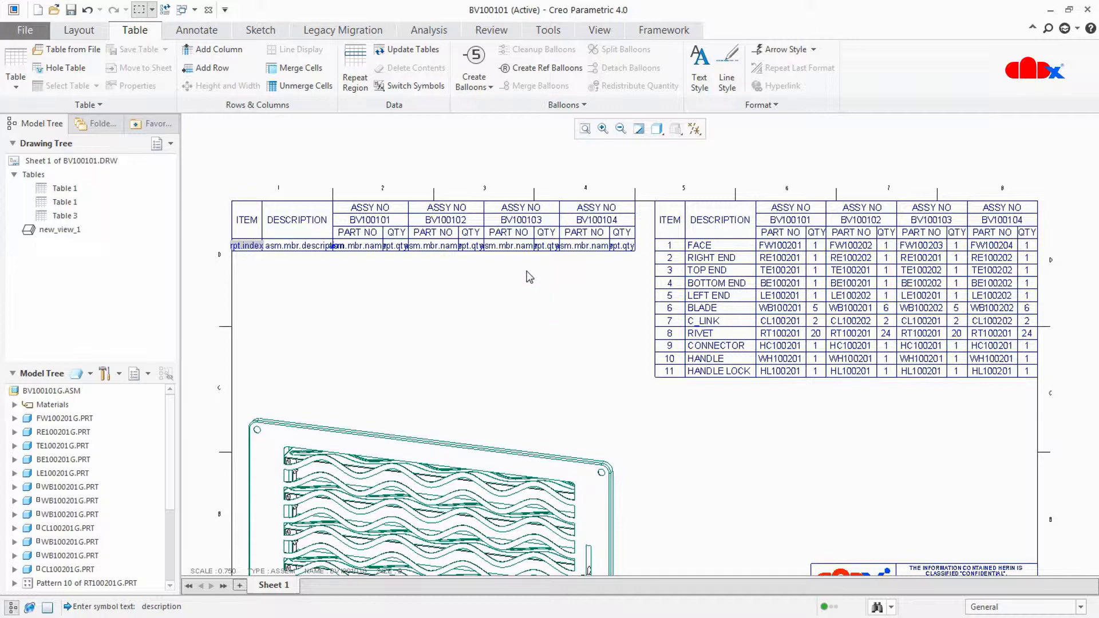
pyautogui.click(402, 50)
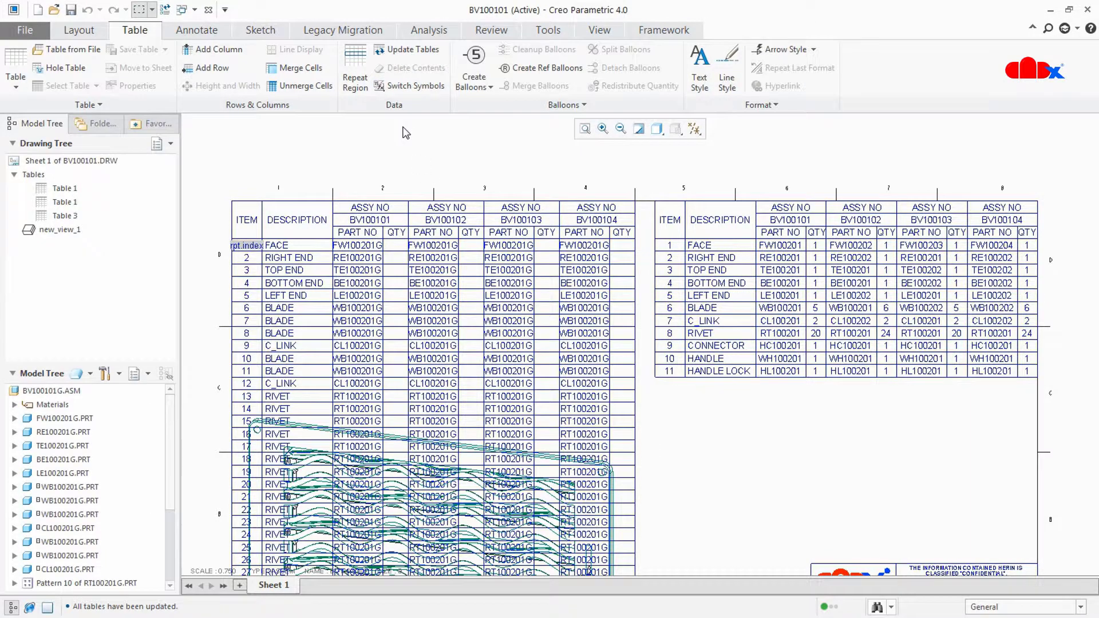
pyautogui.scroll(-2, 405, 129)
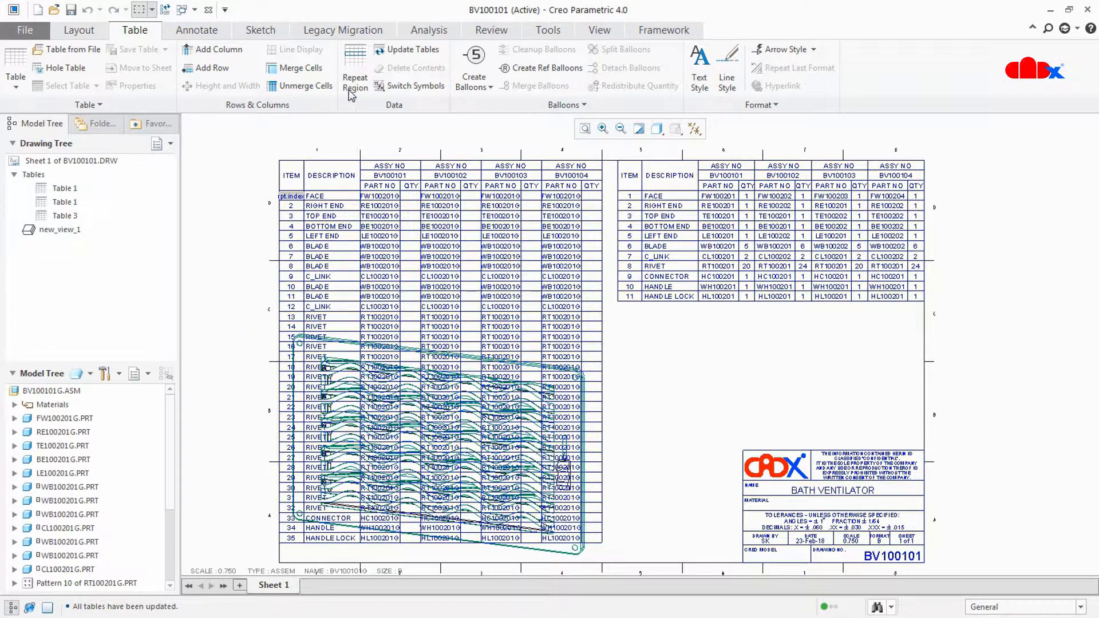
# - Set No Dup/Level on the new table's first repeat regions, including the BV100101 column
pyautogui.click(354, 74)
pyautogui.click(1045, 217)
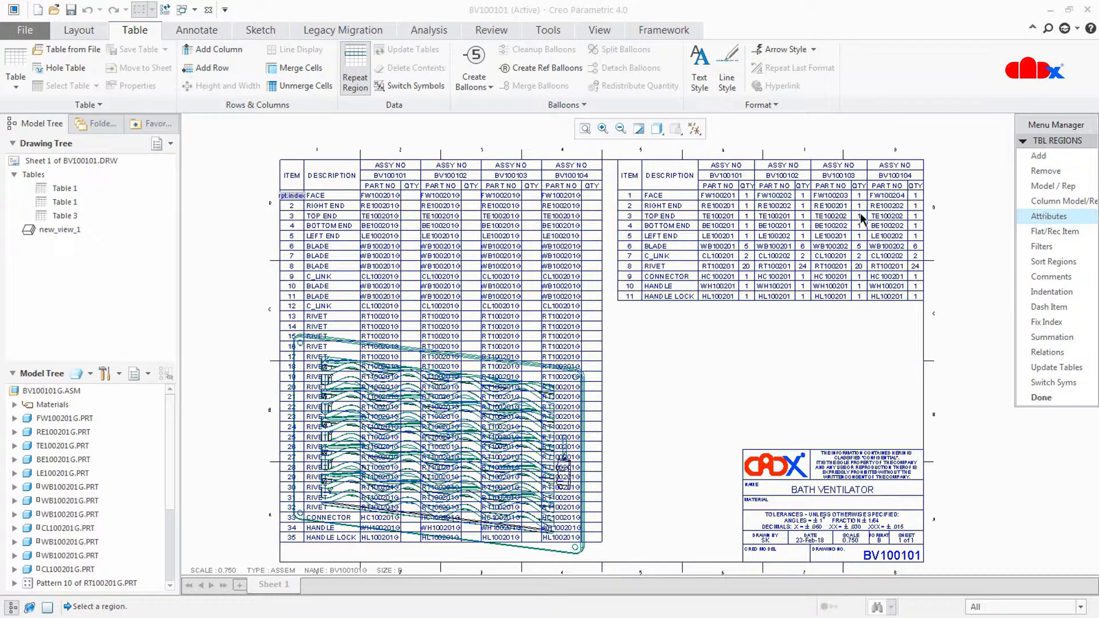
pyautogui.click(306, 265)
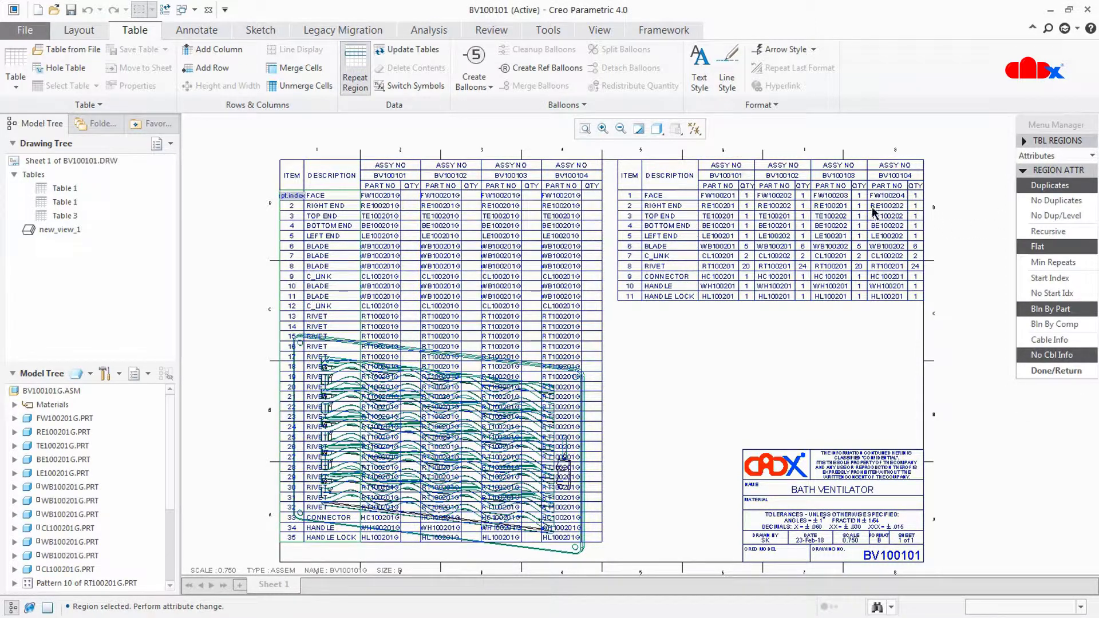
pyautogui.click(1060, 216)
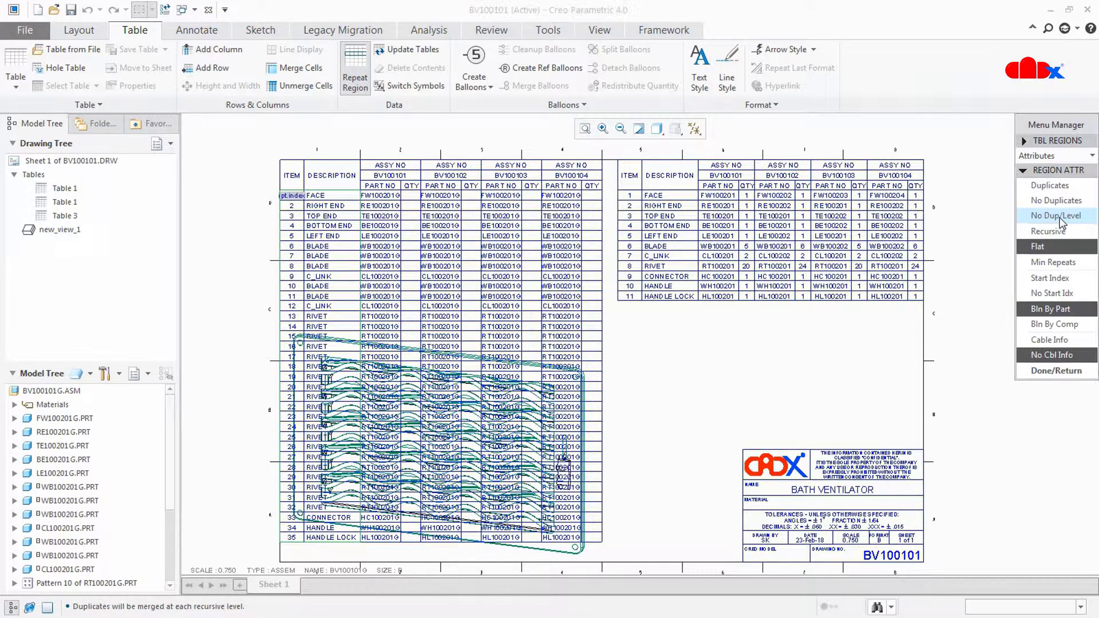
pyautogui.click(1055, 370)
pyautogui.click(393, 224)
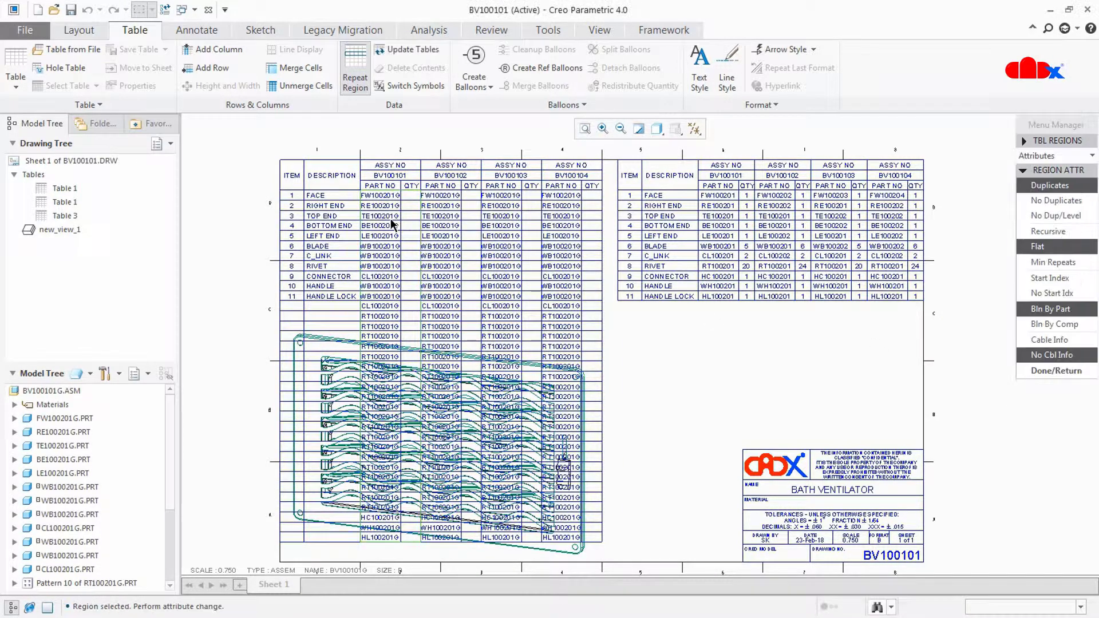
pyautogui.click(1059, 216)
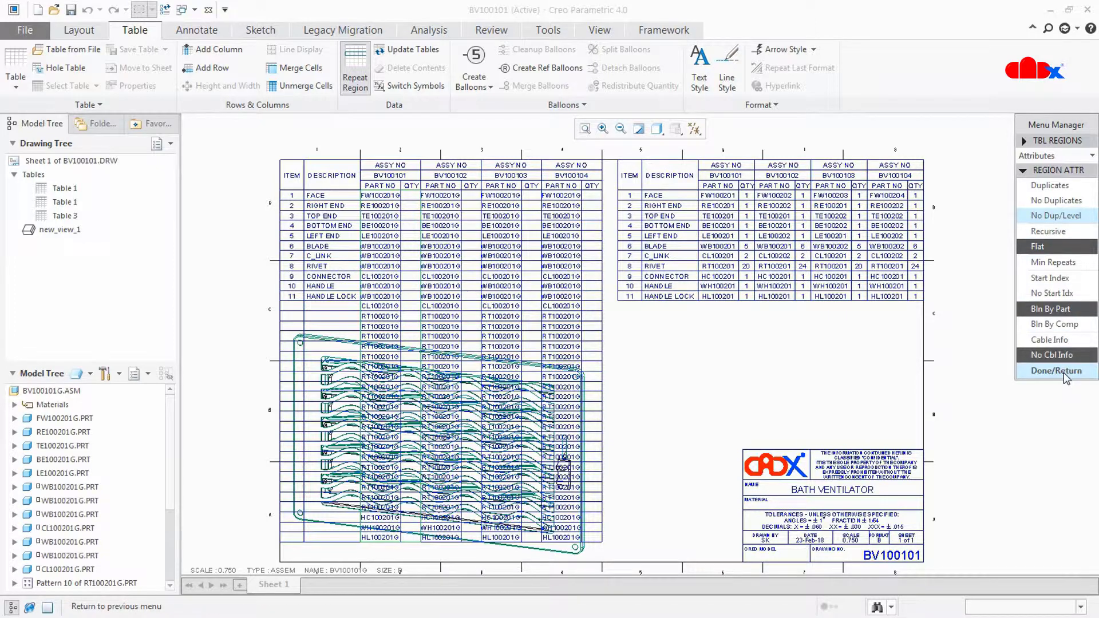
pyautogui.click(1056, 370)
# - Apply No Dup/Level to the second, third and fourth assembly columns' repeat regions
pyautogui.click(436, 252)
pyautogui.click(1060, 216)
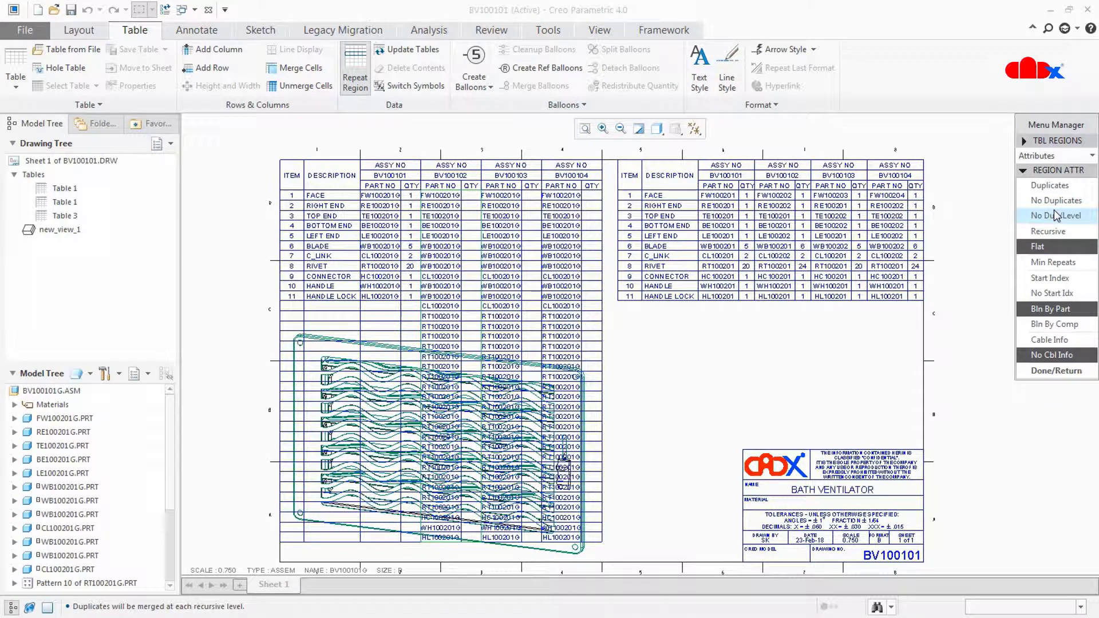
pyautogui.click(1057, 371)
pyautogui.click(497, 275)
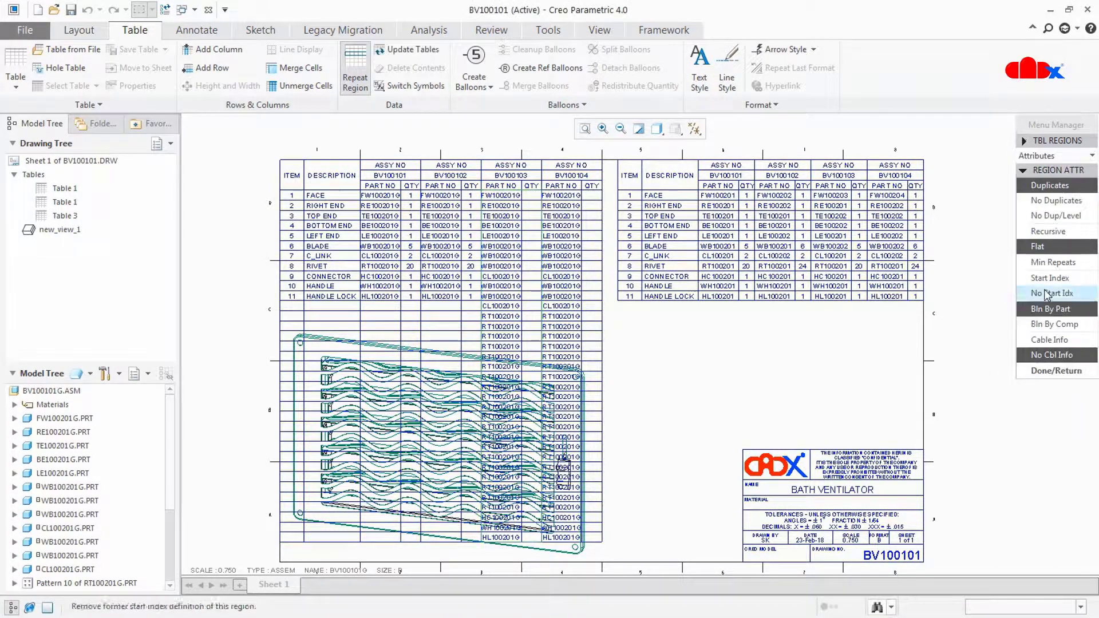
pyautogui.click(1059, 216)
pyautogui.click(1057, 371)
pyautogui.click(561, 276)
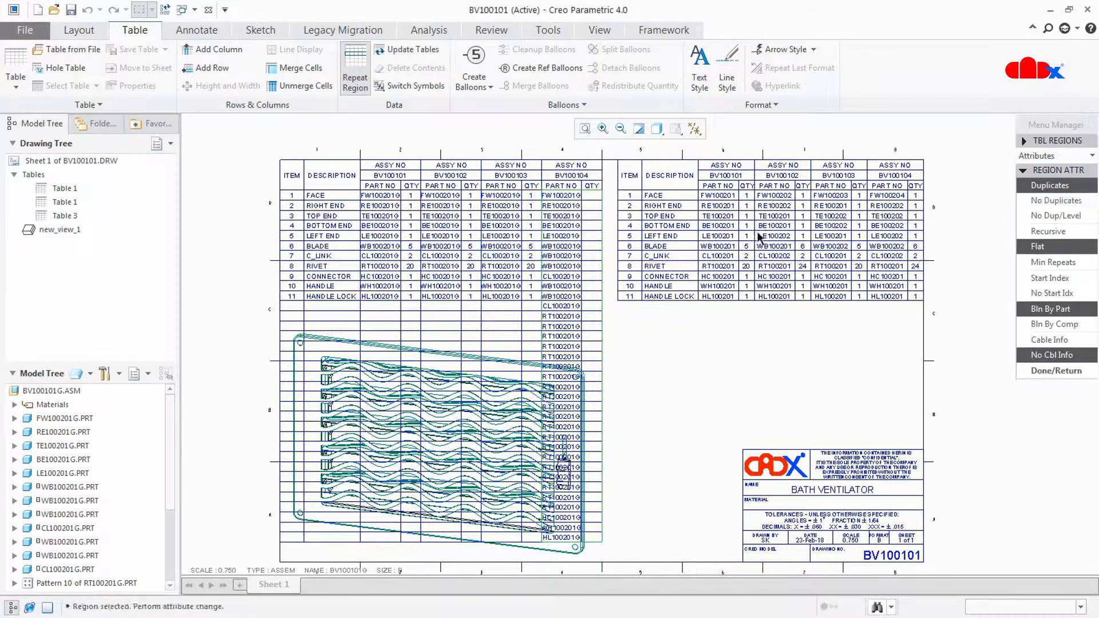
pyautogui.click(1059, 215)
pyautogui.click(1057, 371)
pyautogui.click(1047, 403)
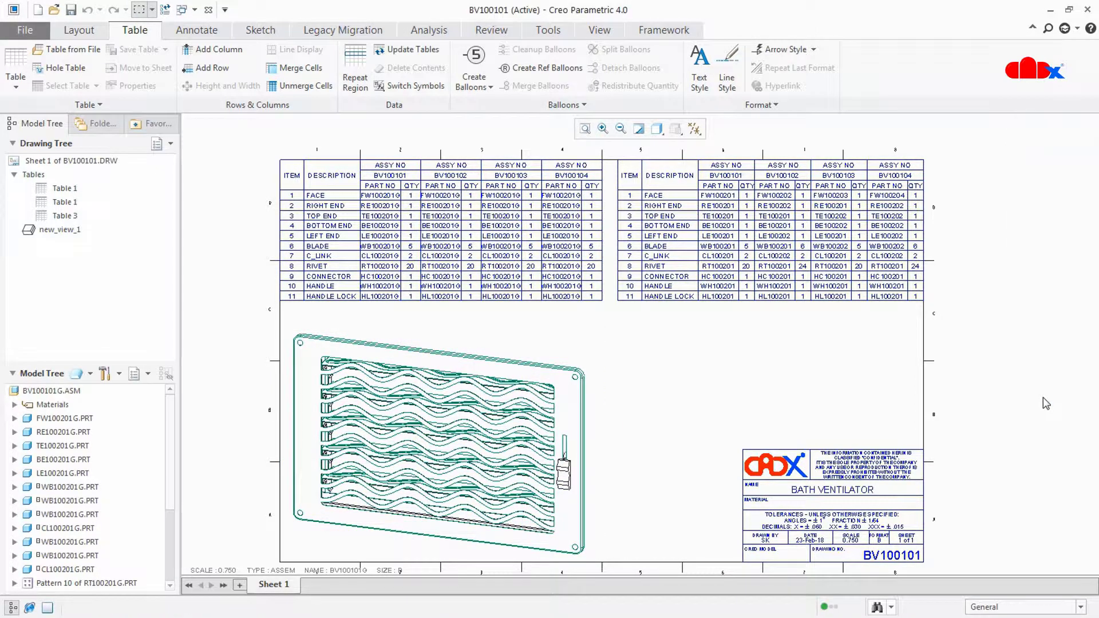
pyautogui.scroll(2, 589, 427)
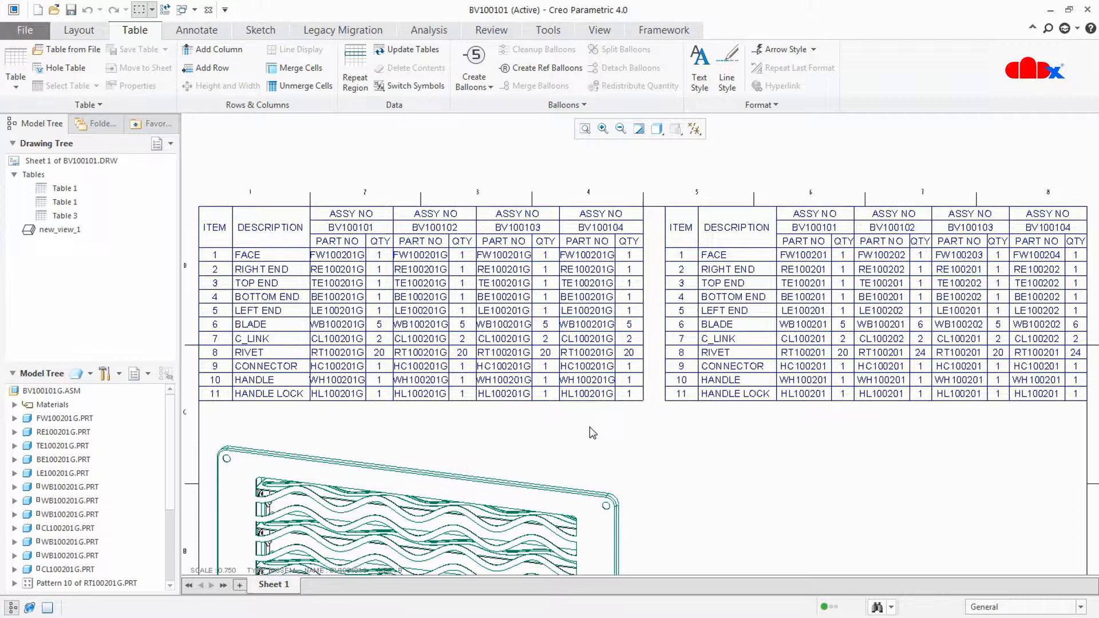
# - Drive the BV100101 and BV100102 columns by their bv10010x<bv100101g>.asm instances
pyautogui.click(356, 86)
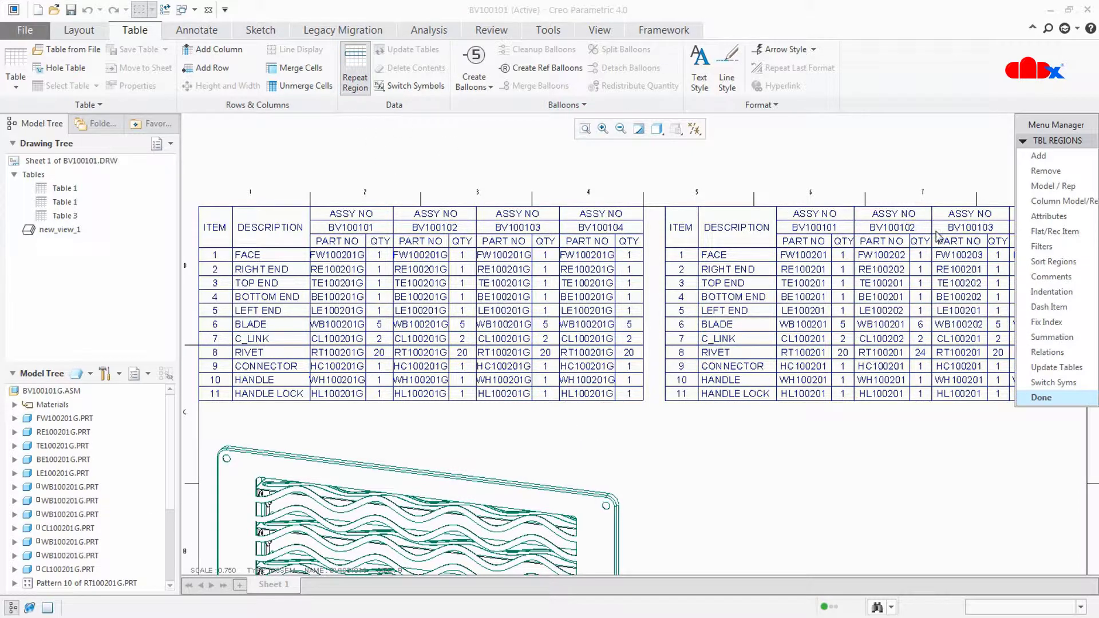
pyautogui.click(1061, 185)
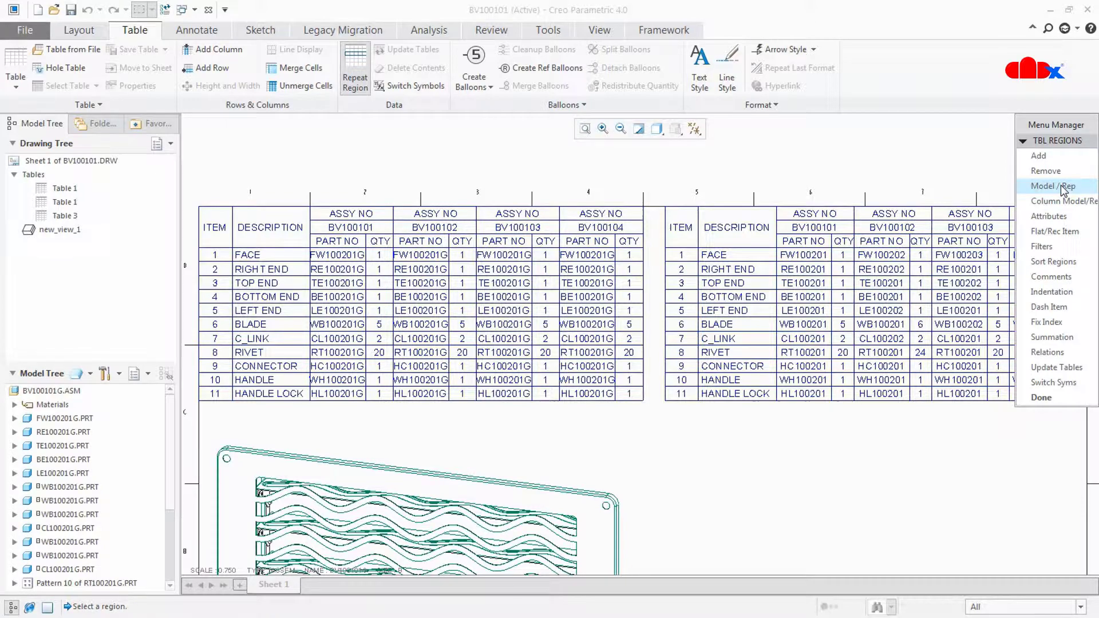
pyautogui.click(351, 282)
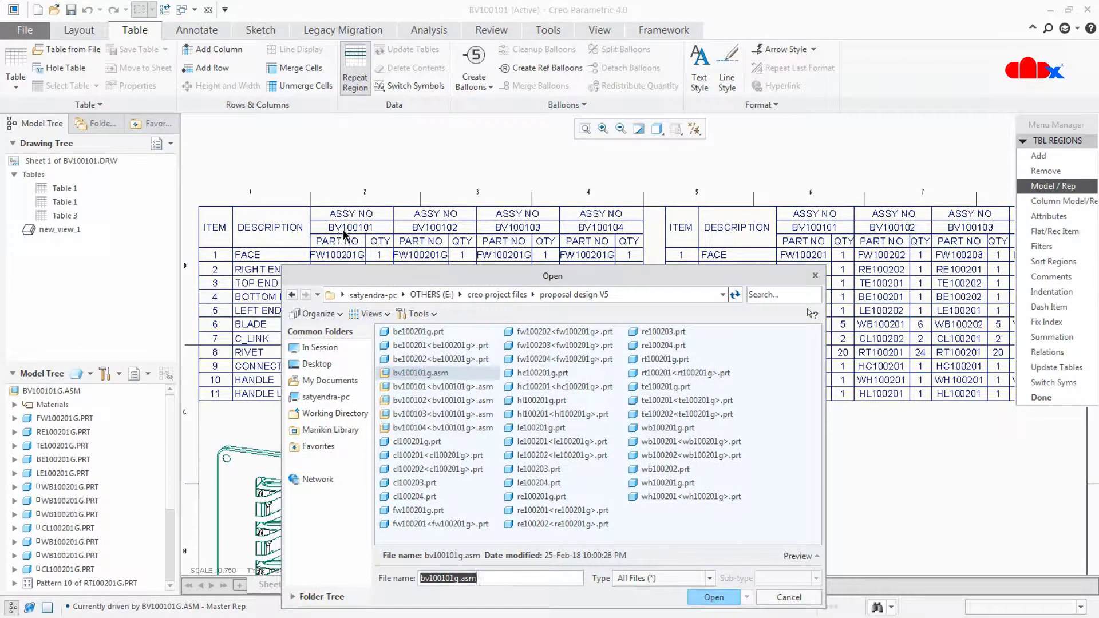
pyautogui.click(404, 389)
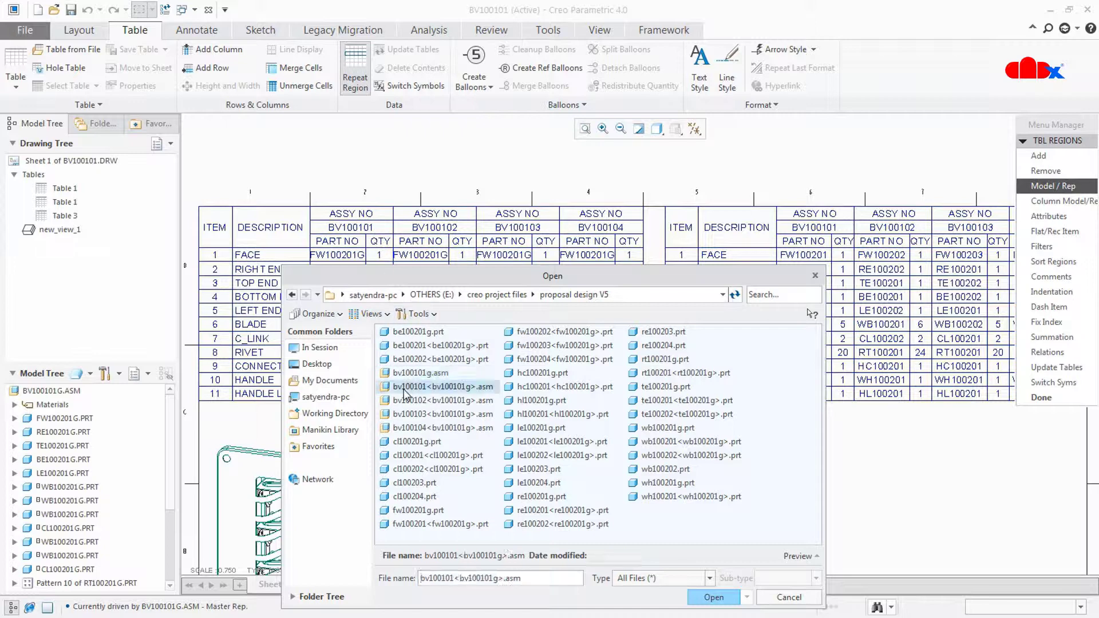
pyautogui.click(710, 598)
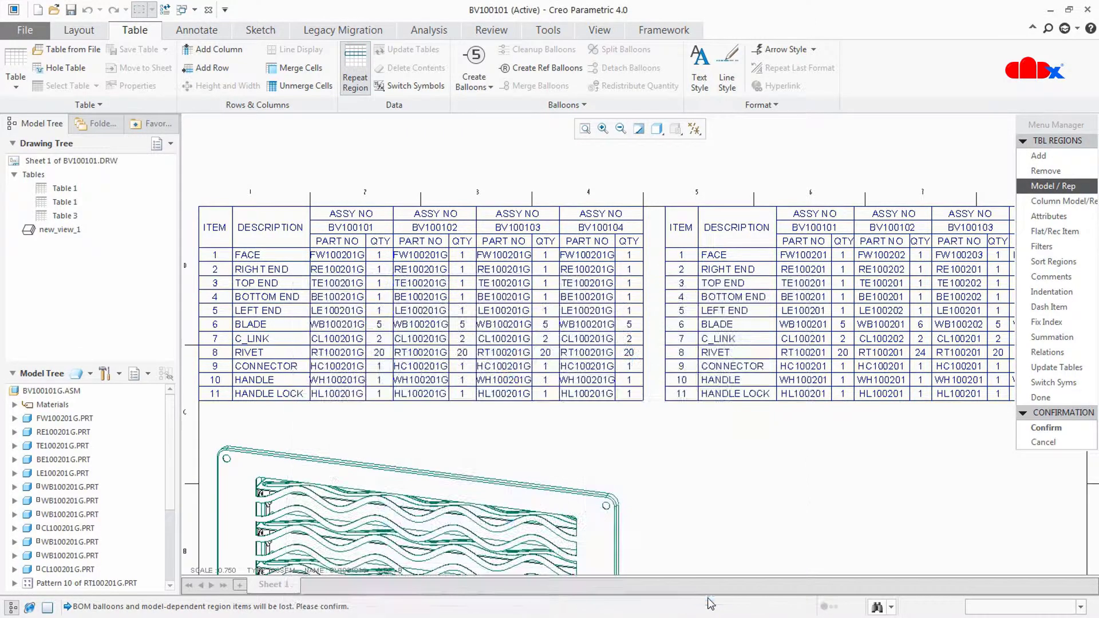
pyautogui.click(1055, 429)
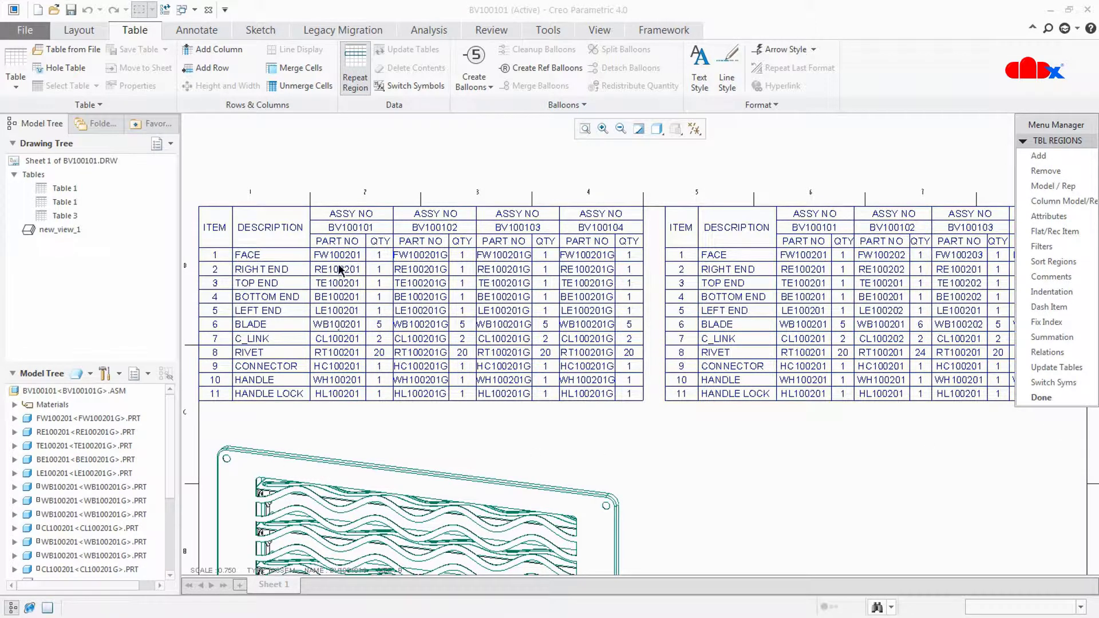
pyautogui.click(428, 265)
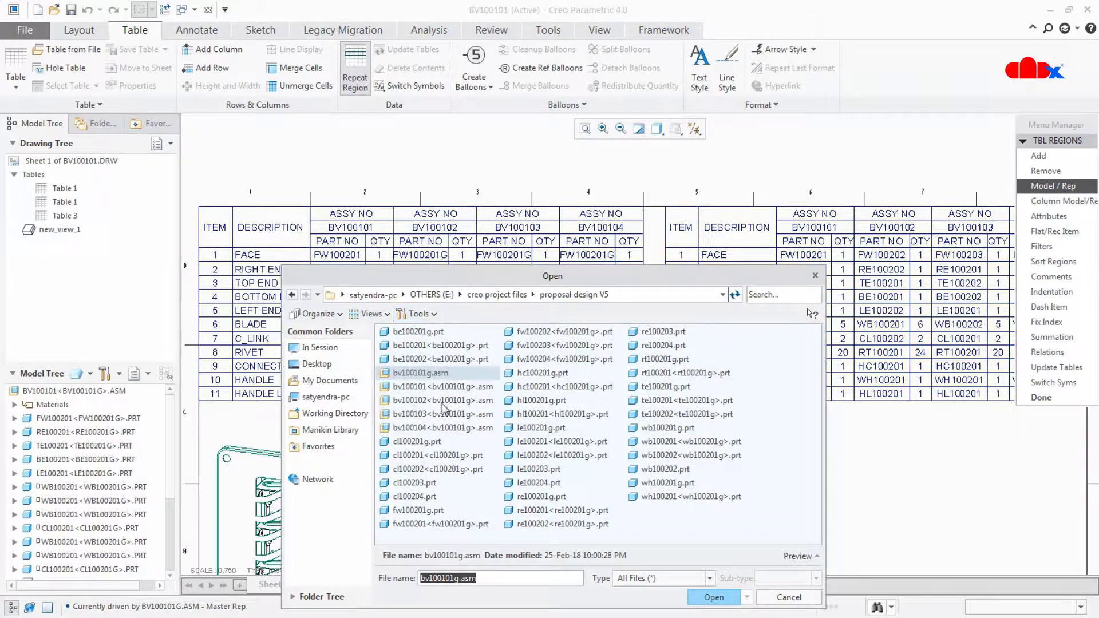
pyautogui.click(443, 402)
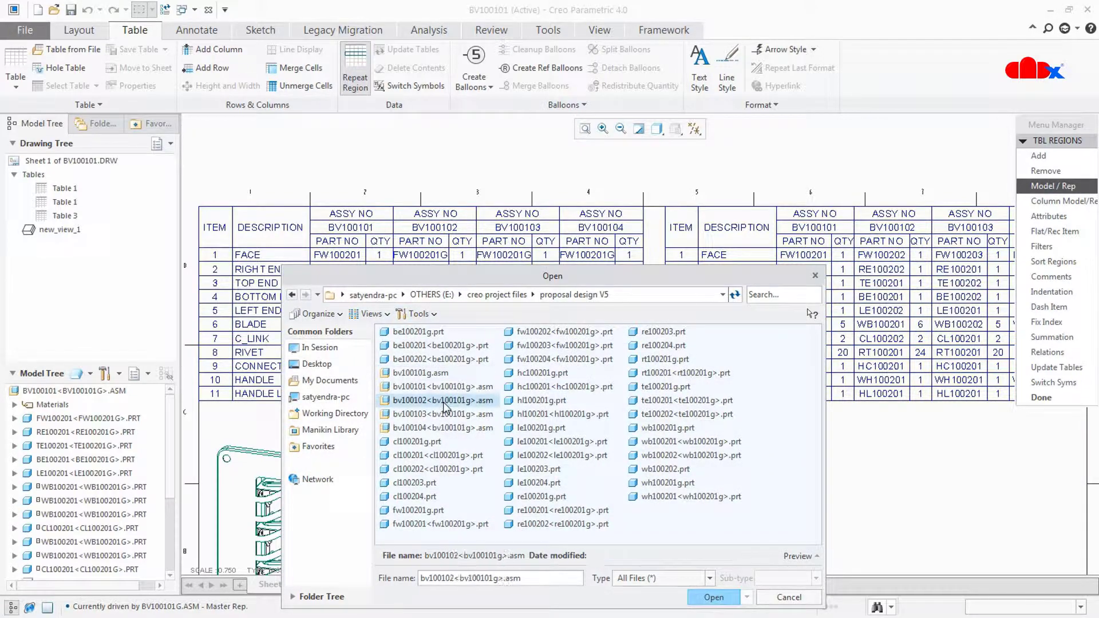
pyautogui.click(700, 595)
pyautogui.click(1046, 427)
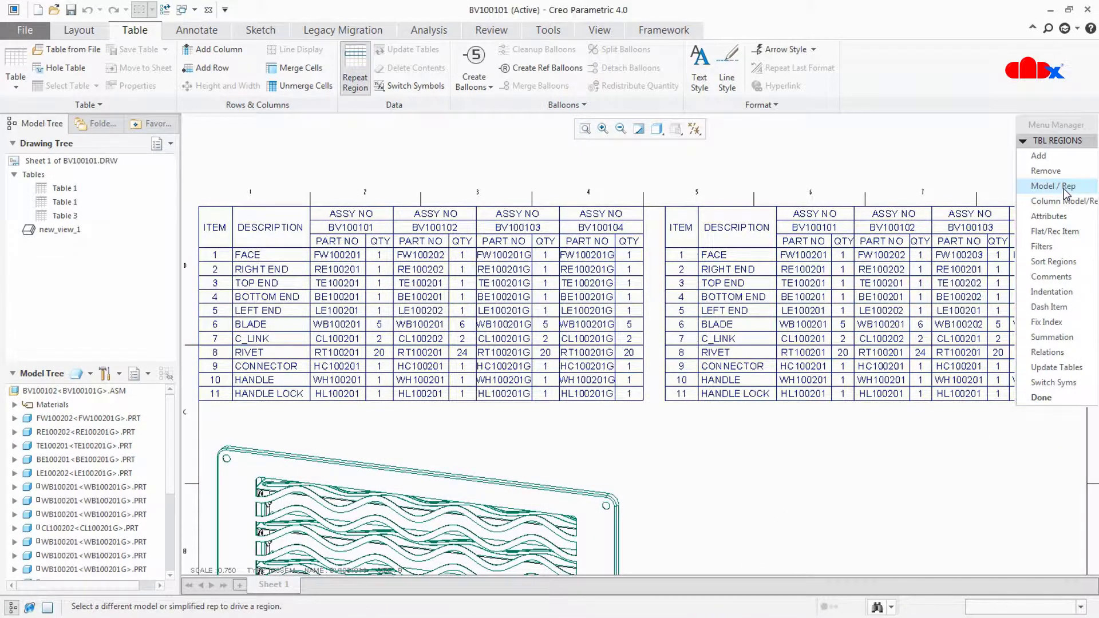
# - Drive the BV100103 and BV100104 columns by their bv10010x<bv100101g>.asm instances
pyautogui.click(504, 283)
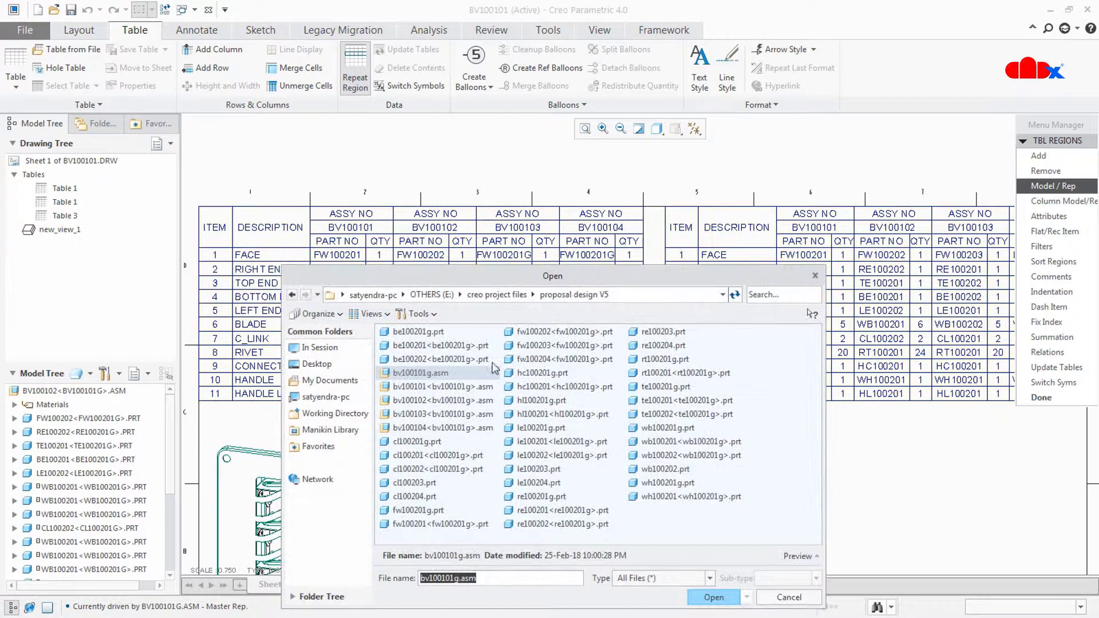
pyautogui.click(452, 414)
pyautogui.click(713, 597)
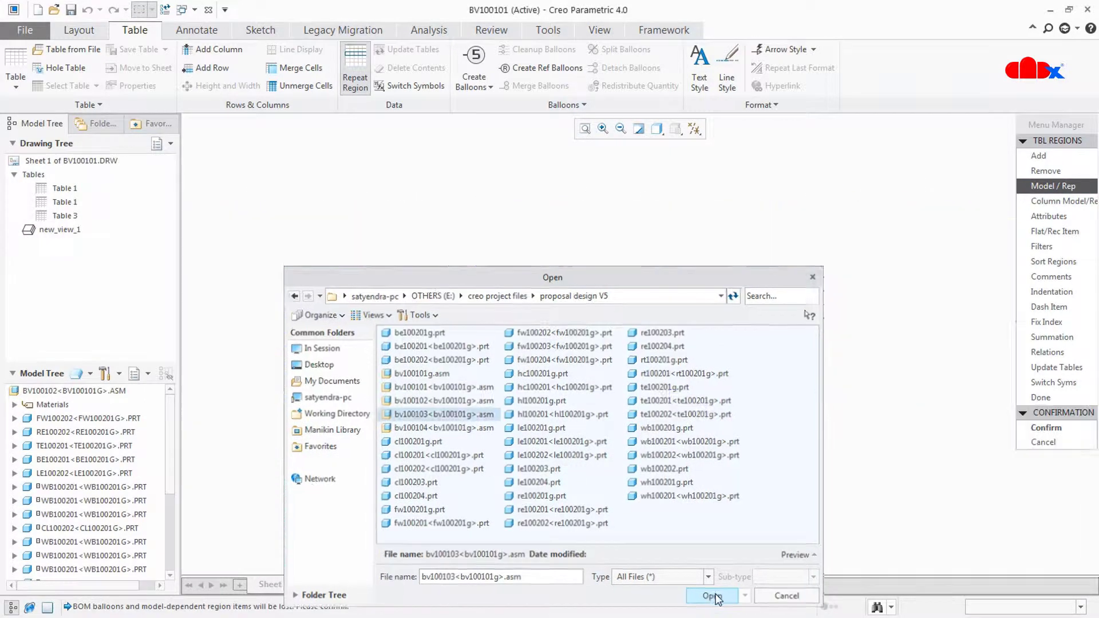
pyautogui.click(1046, 428)
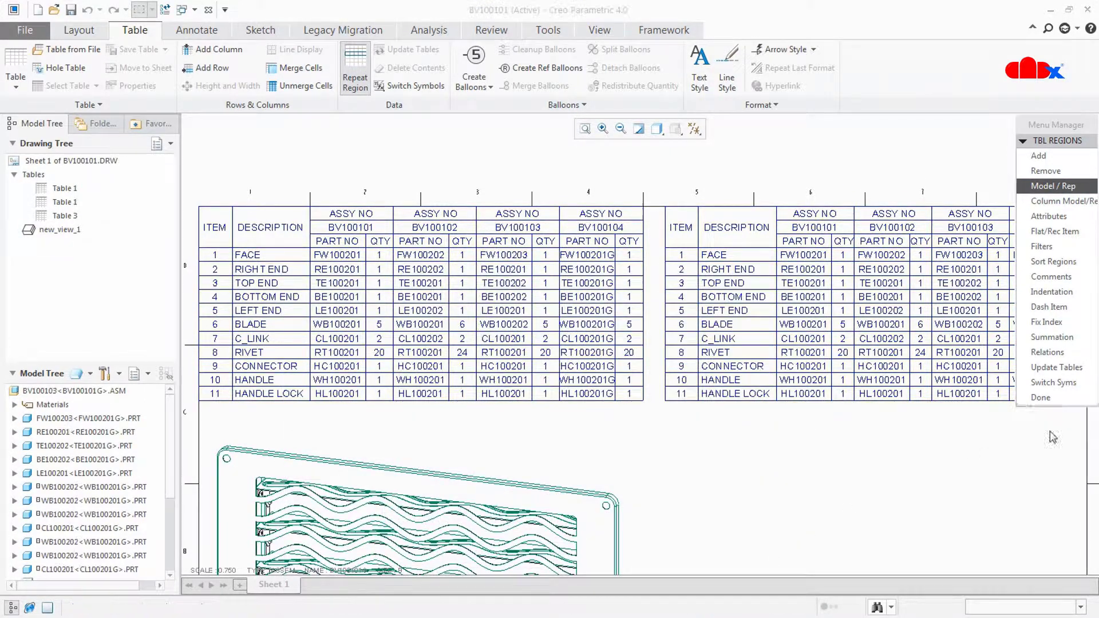
pyautogui.click(1048, 194)
pyautogui.click(575, 312)
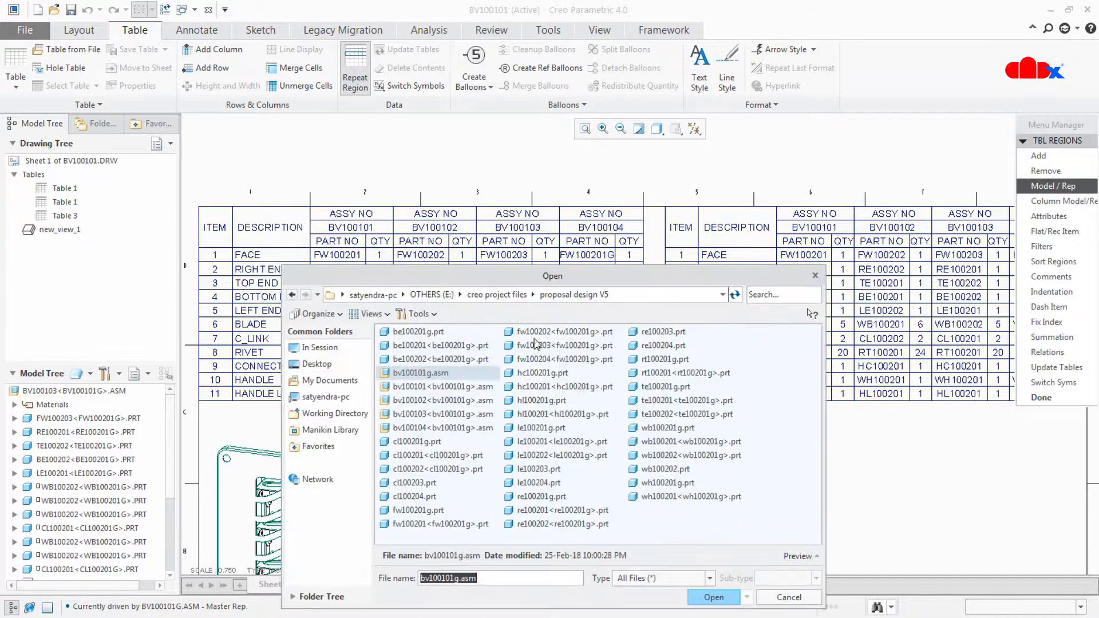
pyautogui.click(415, 428)
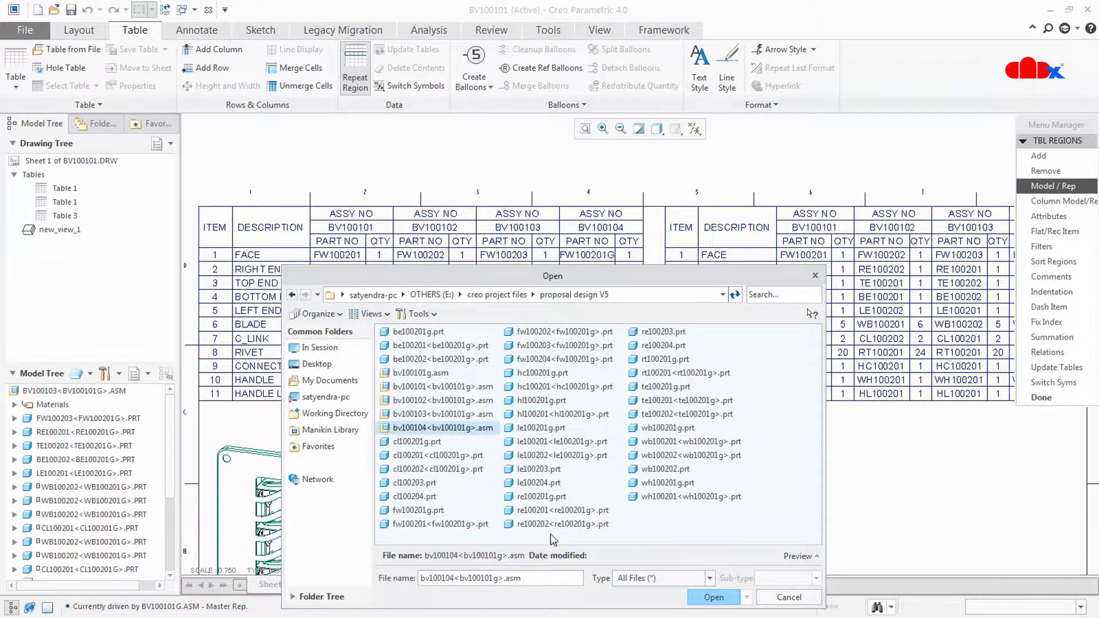
pyautogui.click(713, 597)
pyautogui.click(1045, 427)
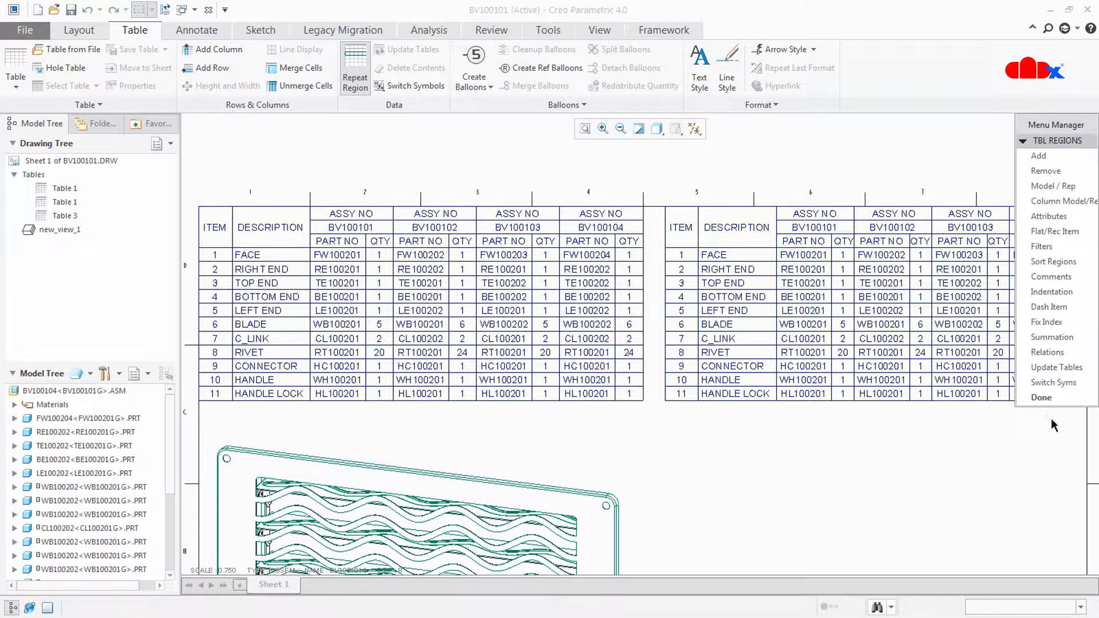
pyautogui.click(1048, 398)
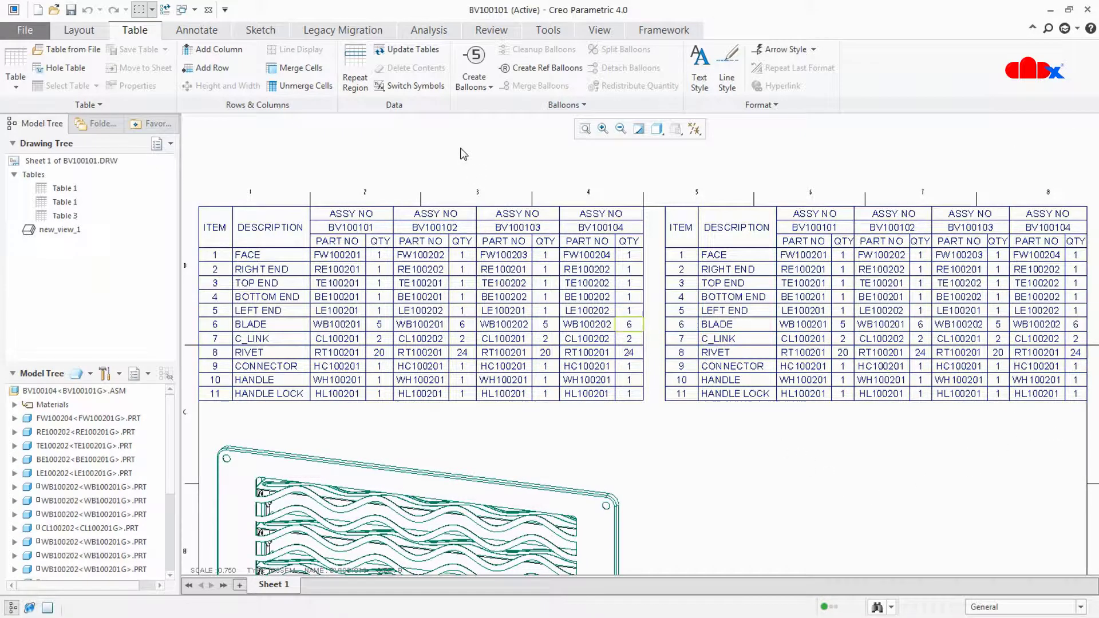
# - Run Update Tables so the four-assembly BOM matches the reference table
pyautogui.click(424, 51)
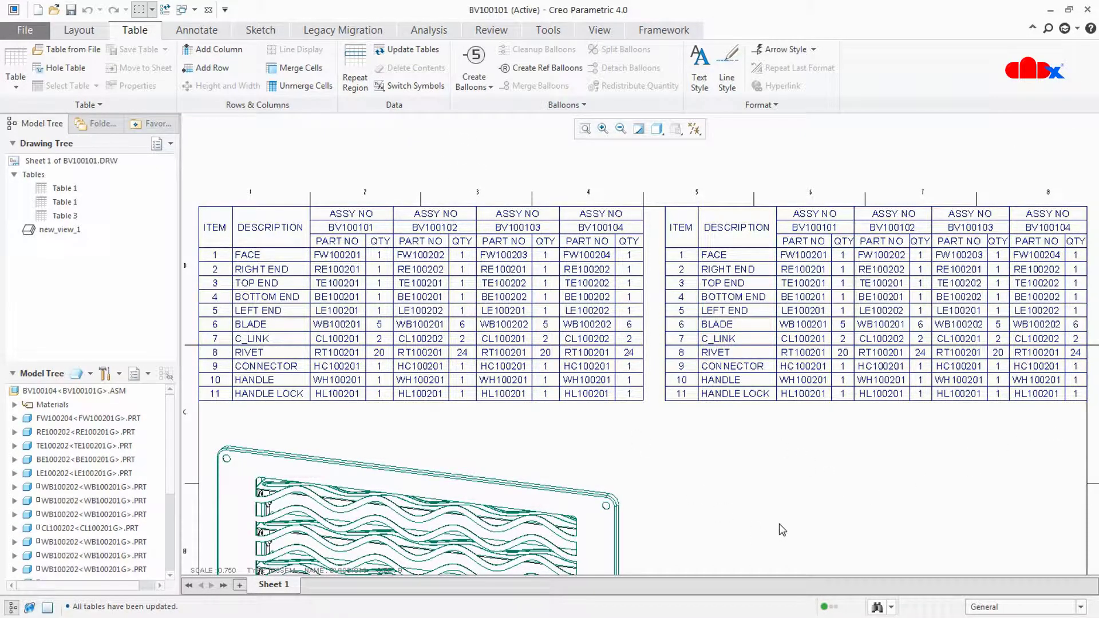